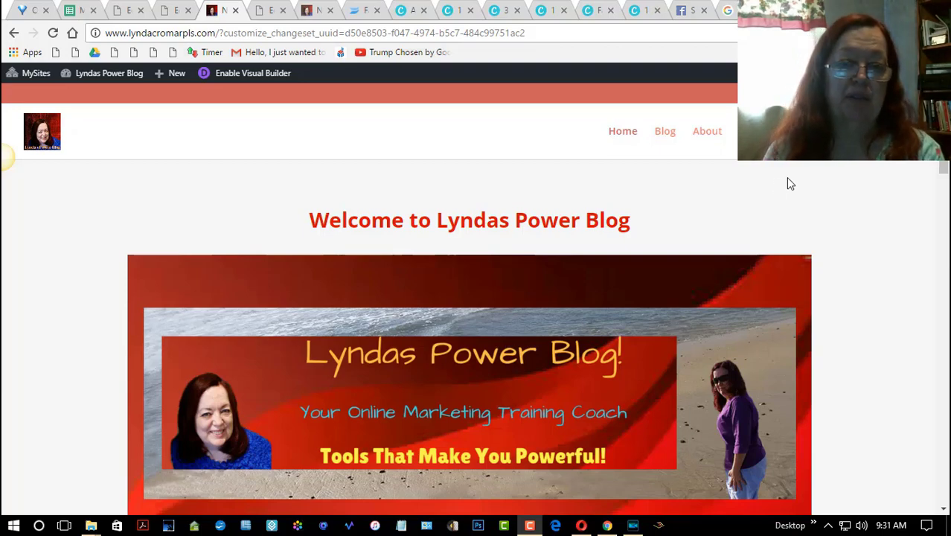
Look over the blog's home page from the welcome header down to the footer and back.
{"action": "scroll", "coordinate": [937, 223], "scroll_direction": "down", "scroll_amount": 5}
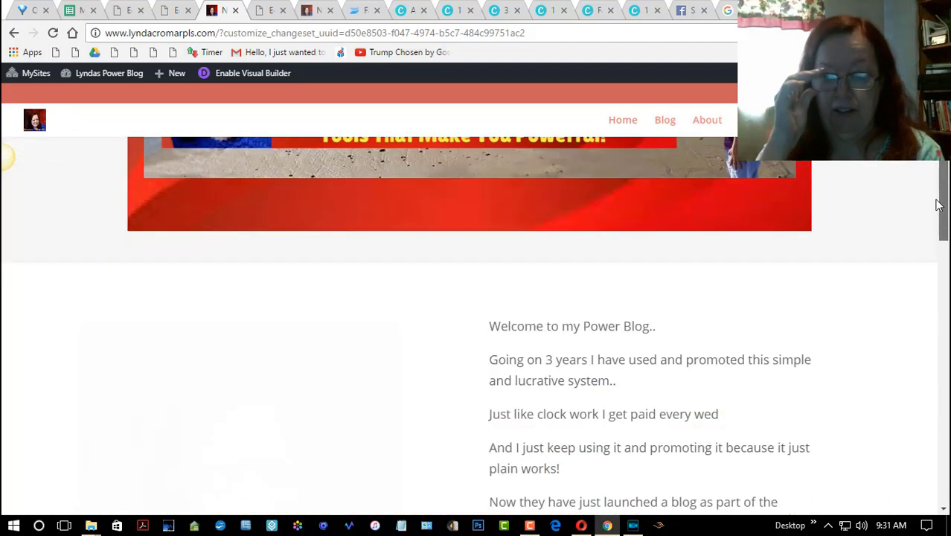
{"action": "left_click_drag", "start_coordinate": [936, 223], "coordinate": [937, 449]}
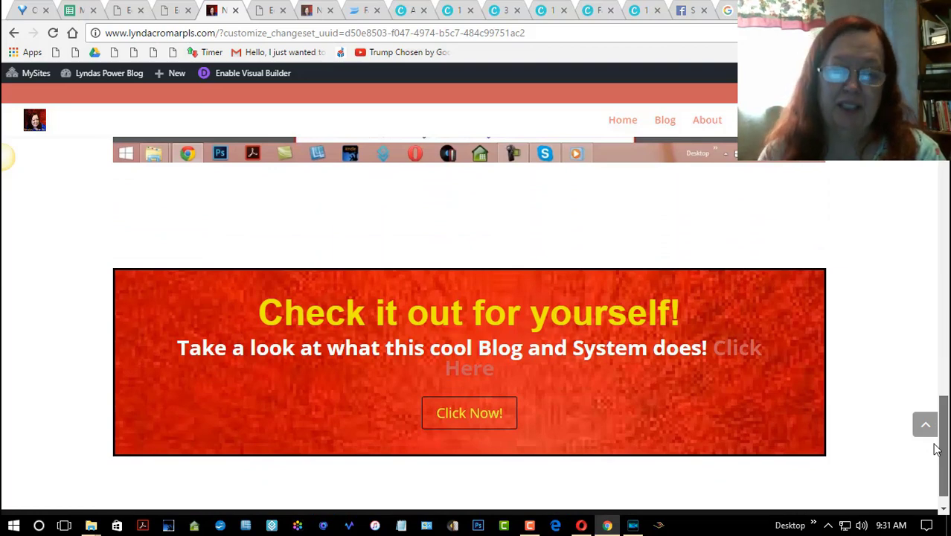
{"action": "left_click_drag", "start_coordinate": [936, 449], "coordinate": [933, 459]}
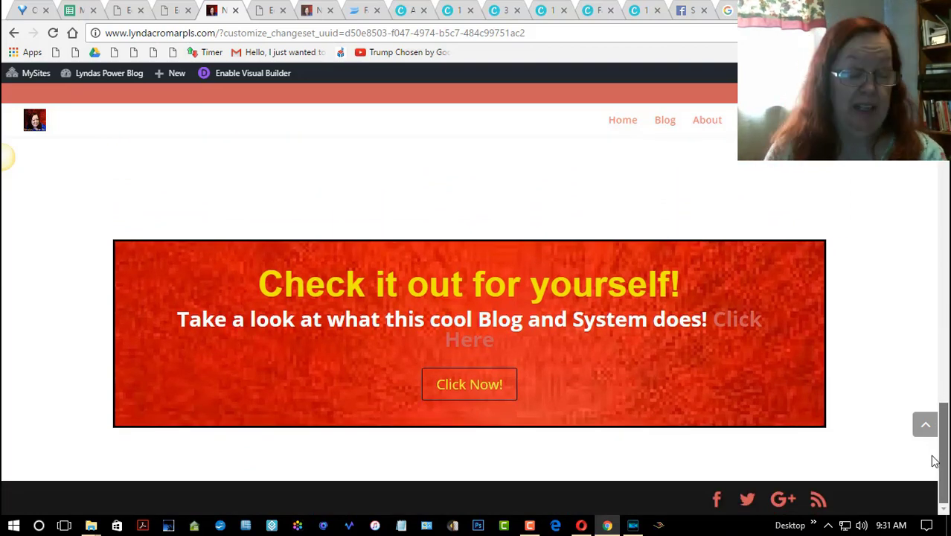
{"action": "left_click_drag", "start_coordinate": [935, 460], "coordinate": [944, 169]}
{"action": "scroll", "coordinate": [3, 157], "scroll_direction": "down", "scroll_amount": 1}
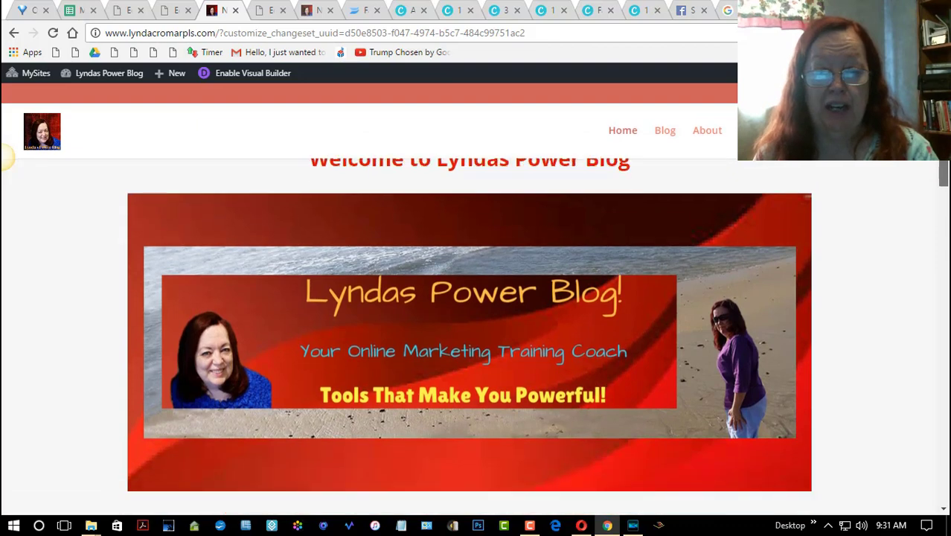
{"action": "scroll", "coordinate": [4, 157], "scroll_direction": "up", "scroll_amount": 1}
{"action": "scroll", "coordinate": [3, 157], "scroll_direction": "down", "scroll_amount": 1}
{"action": "scroll", "coordinate": [3, 158], "scroll_direction": "up", "scroll_amount": 1}
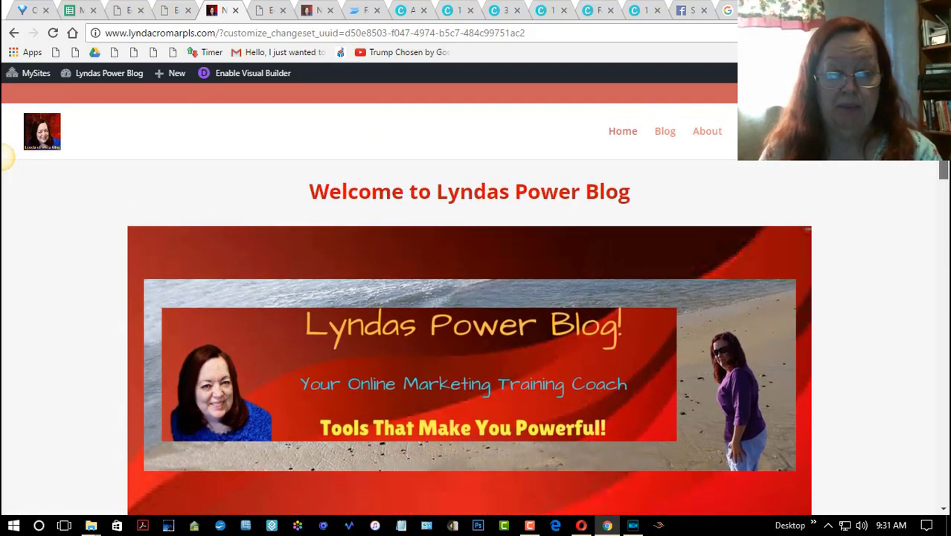
{"action": "scroll", "coordinate": [6, 157], "scroll_direction": "down", "scroll_amount": 1}
{"action": "scroll", "coordinate": [6, 157], "scroll_direction": "up", "scroll_amount": 1}
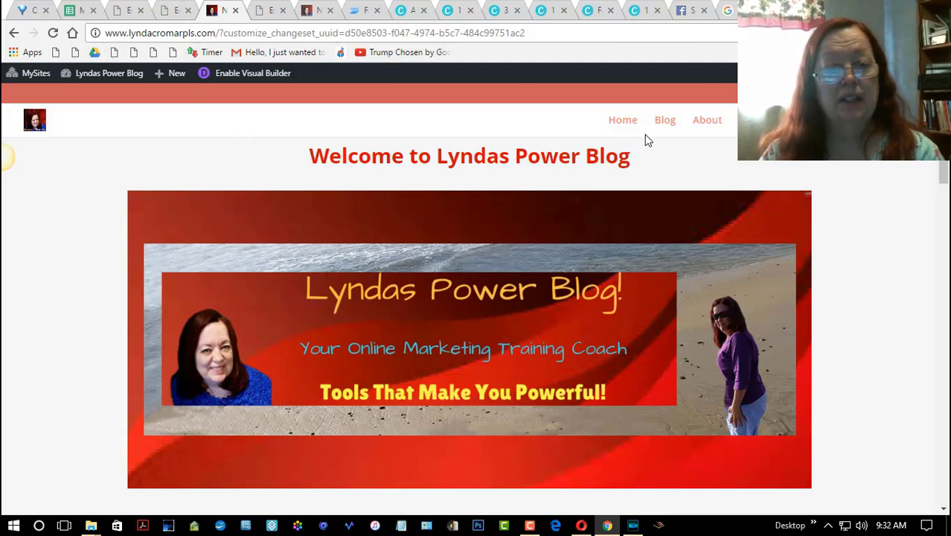
From the New Home page editor, open the Dashboard in a new browser tab and display its Pages list.
{"action": "left_click", "coordinate": [175, 10]}
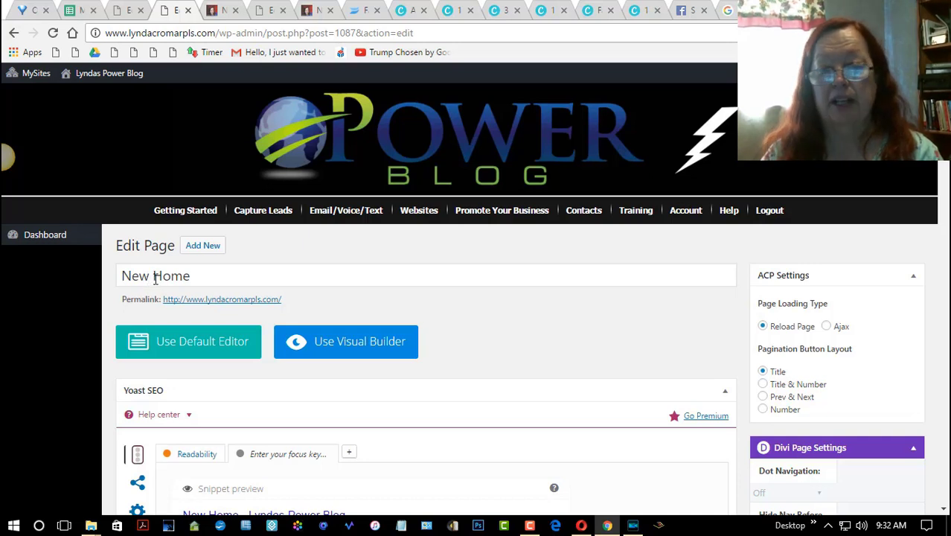
{"action": "right_click", "coordinate": [58, 237]}
{"action": "left_click", "coordinate": [81, 248]}
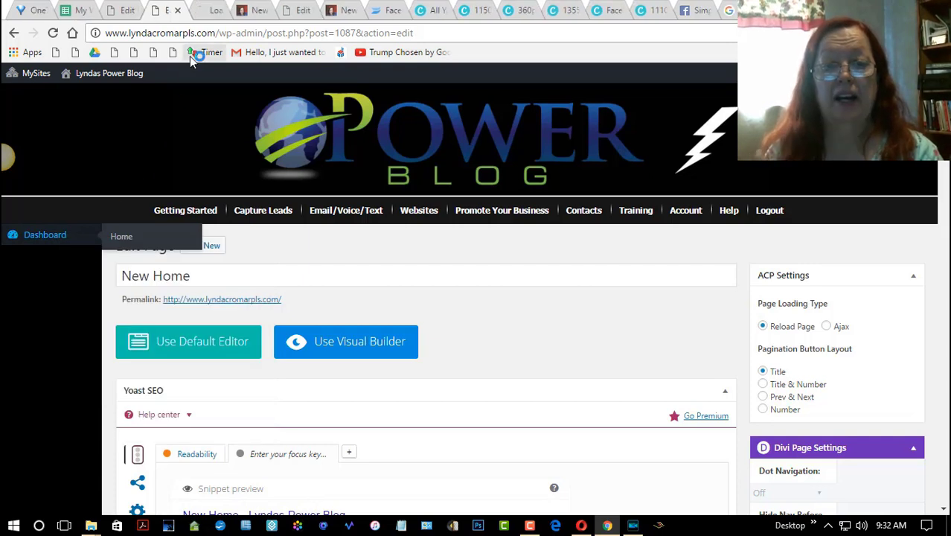
{"action": "left_click", "coordinate": [205, 13]}
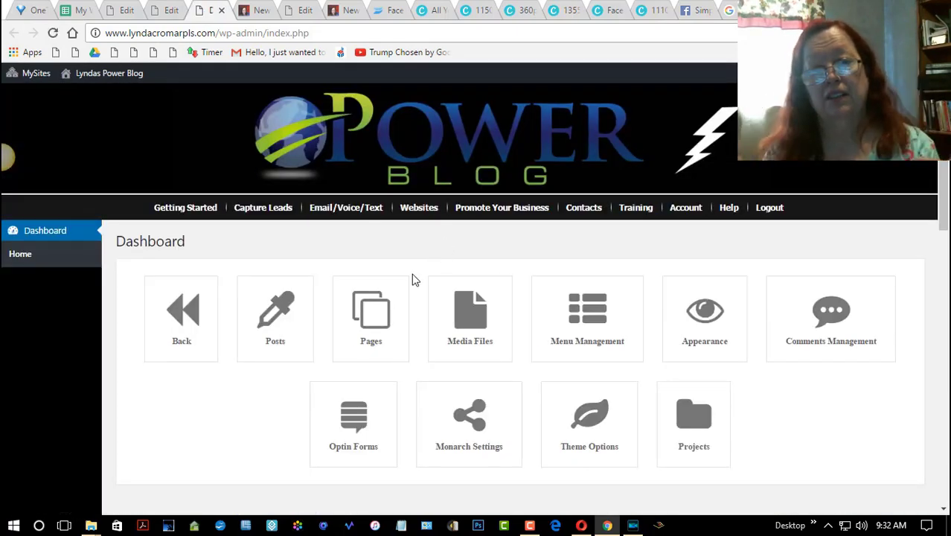
{"action": "left_click", "coordinate": [379, 321]}
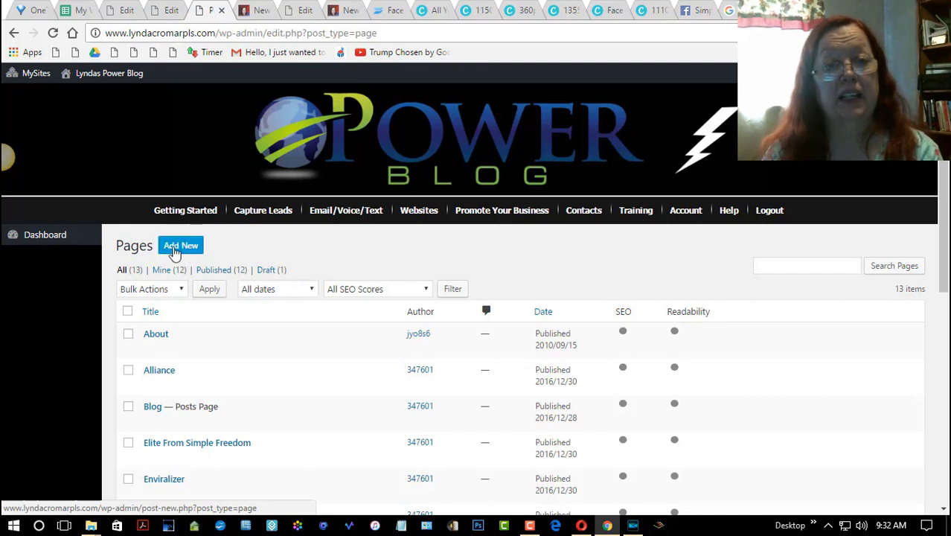
Open the Fullwidth Header module settings in the New Home page's Divi Builder and review the button and header image fields.
{"action": "left_click", "coordinate": [166, 11]}
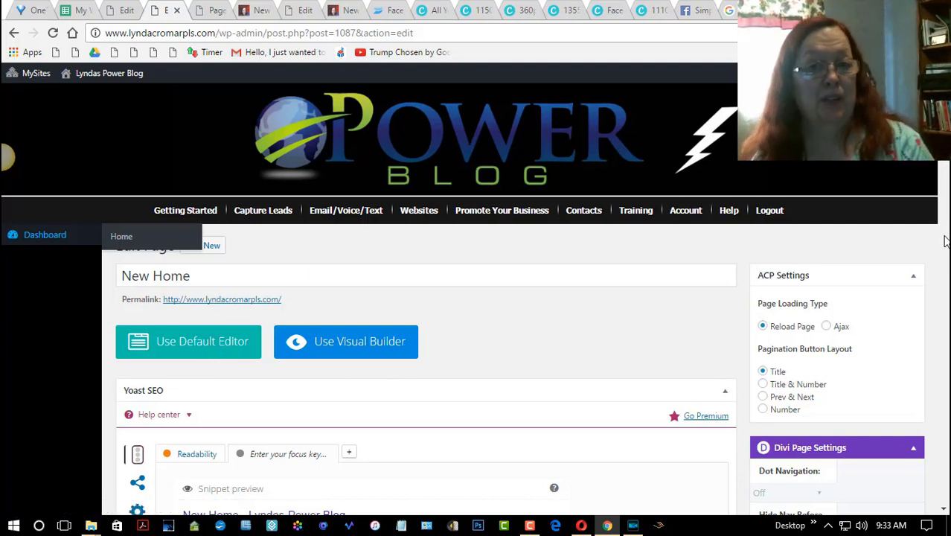
{"action": "scroll", "coordinate": [928, 293], "scroll_direction": "down", "scroll_amount": 1}
{"action": "scroll", "coordinate": [924, 311], "scroll_direction": "down", "scroll_amount": 12}
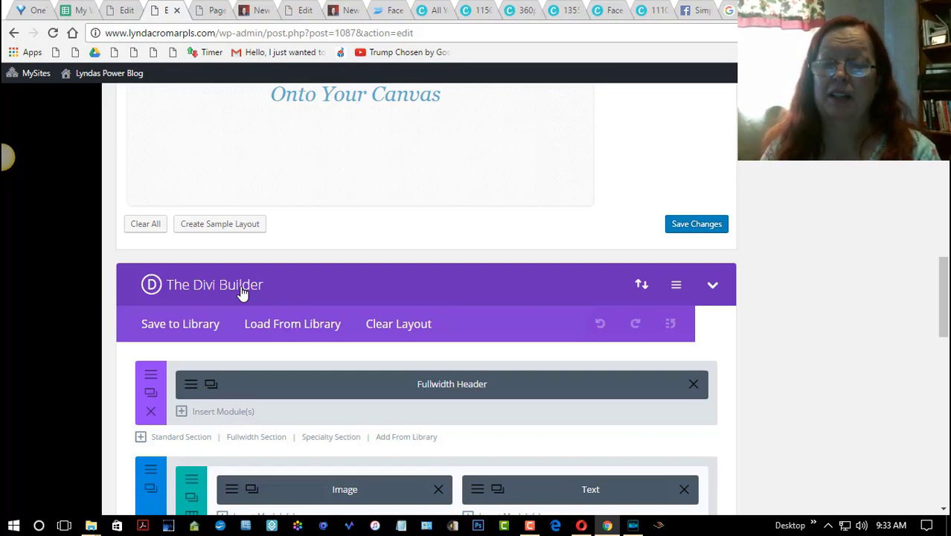
{"action": "left_click_drag", "start_coordinate": [943, 272], "coordinate": [941, 294]}
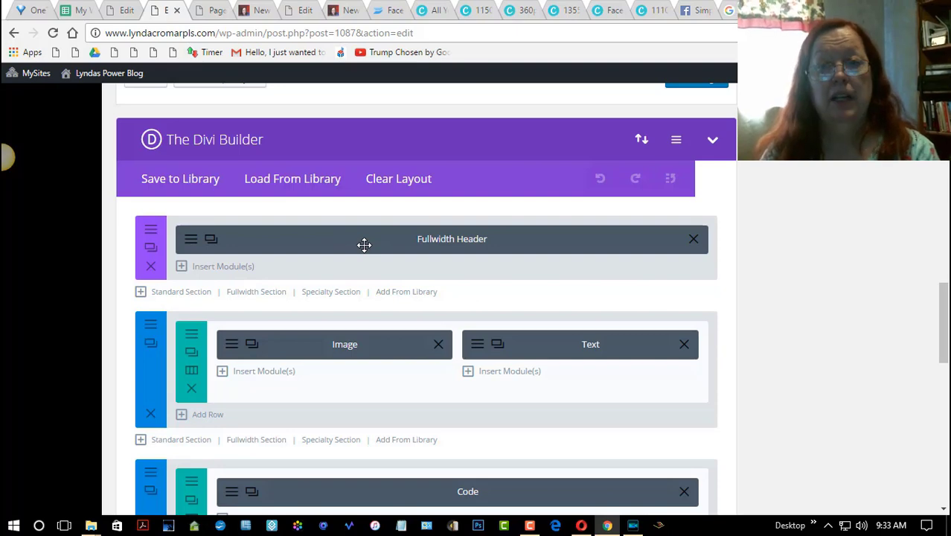
{"action": "left_click", "coordinate": [191, 242]}
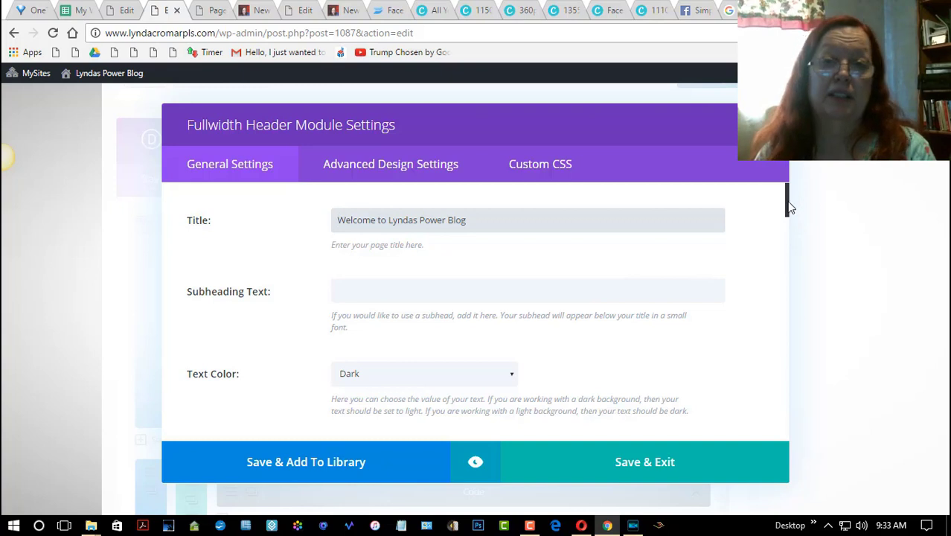
{"action": "left_click_drag", "start_coordinate": [793, 209], "coordinate": [783, 263]}
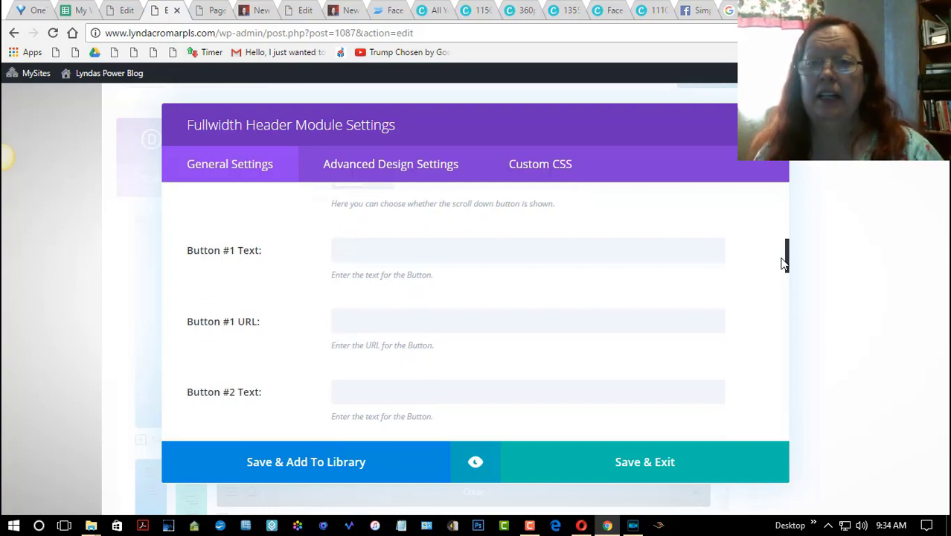
{"action": "left_click_drag", "start_coordinate": [784, 264], "coordinate": [784, 344]}
{"action": "scroll", "coordinate": [781, 348], "scroll_direction": "down", "scroll_amount": 3}
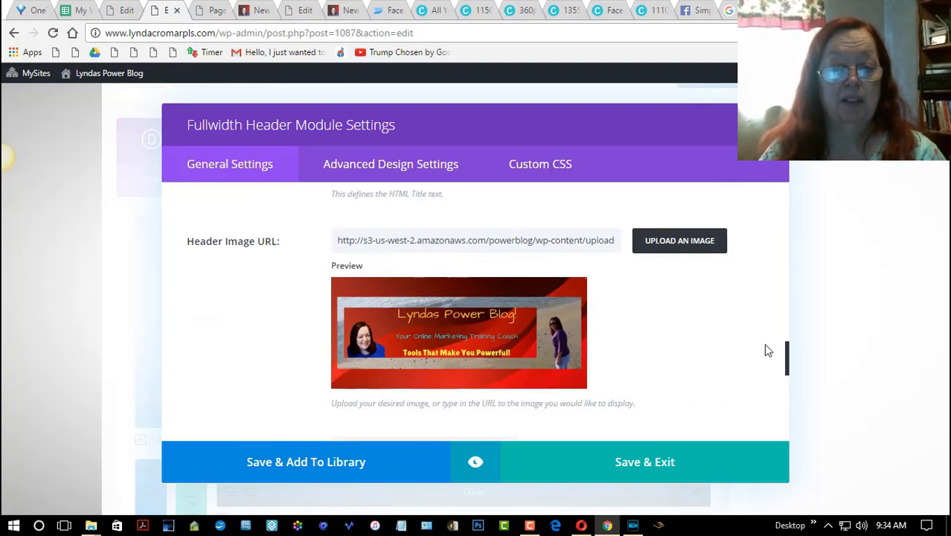
{"action": "scroll", "coordinate": [789, 360], "scroll_direction": "up", "scroll_amount": 5}
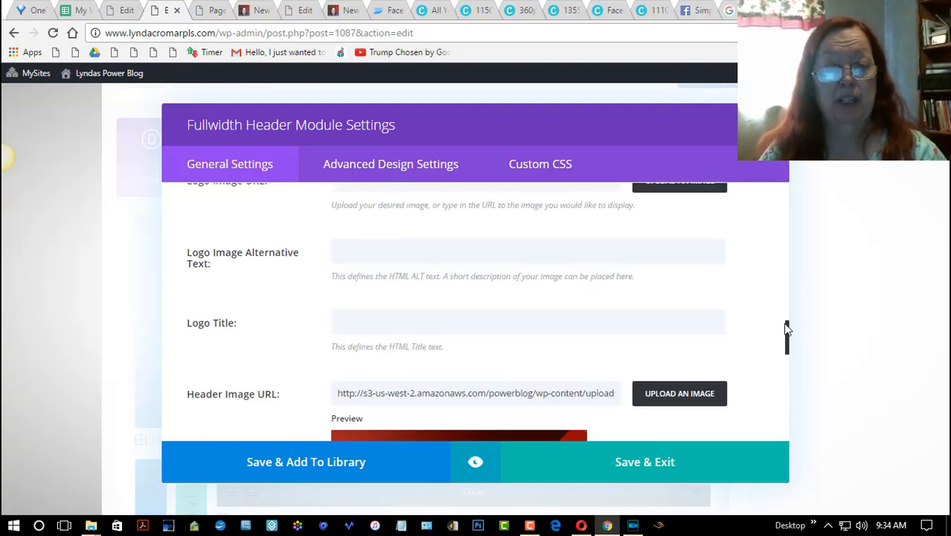
{"action": "scroll", "coordinate": [787, 274], "scroll_direction": "up", "scroll_amount": 3}
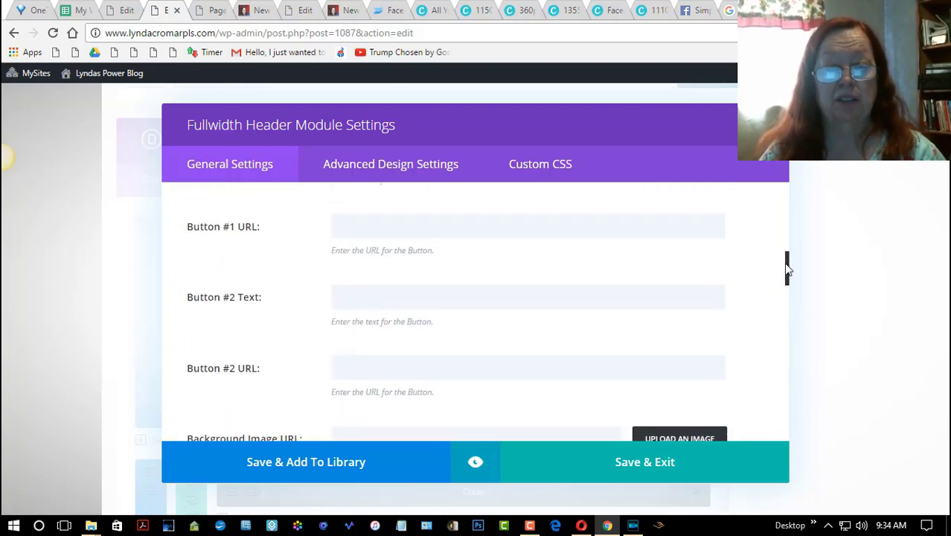
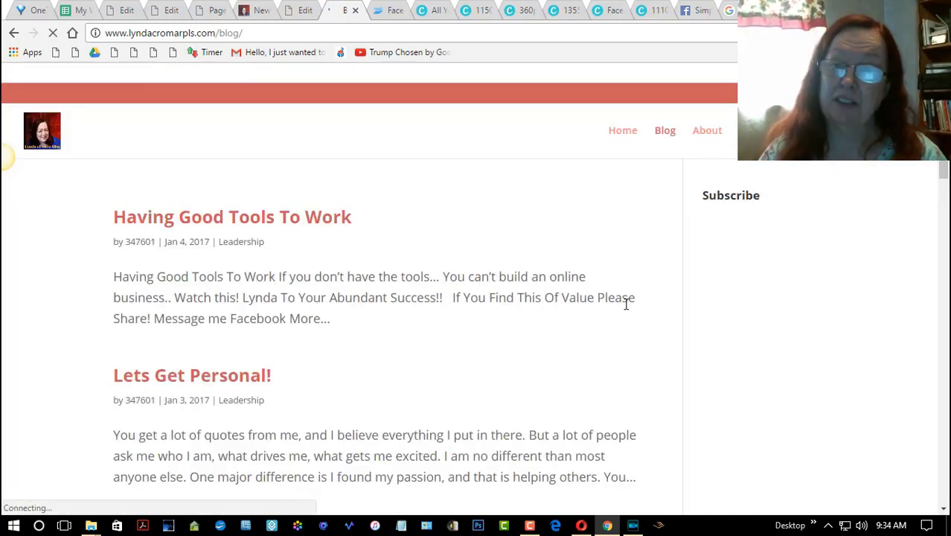
Open the Power Blog landing page from the "Having Good Tools To Work" post and place its tab beside the Pages tab.
{"action": "left_click", "coordinate": [281, 224]}
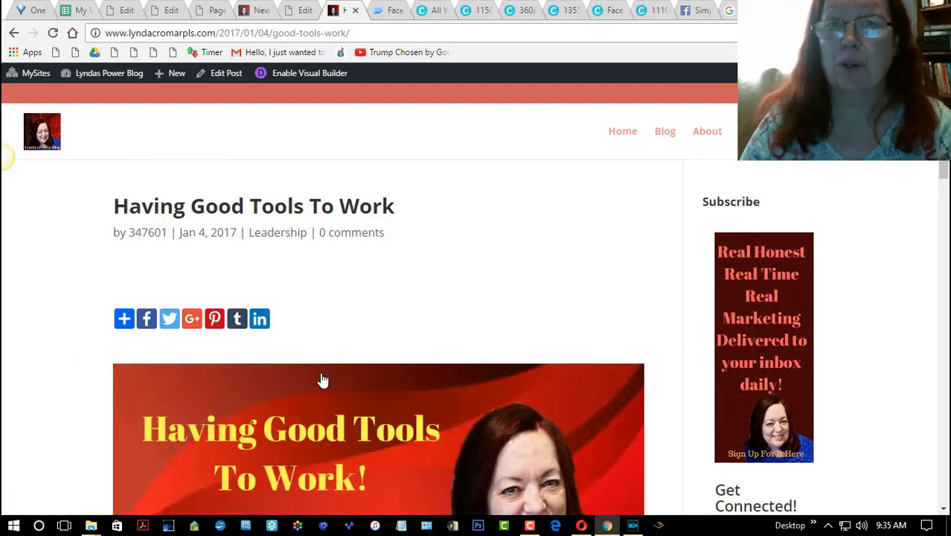
{"action": "left_click", "coordinate": [275, 411]}
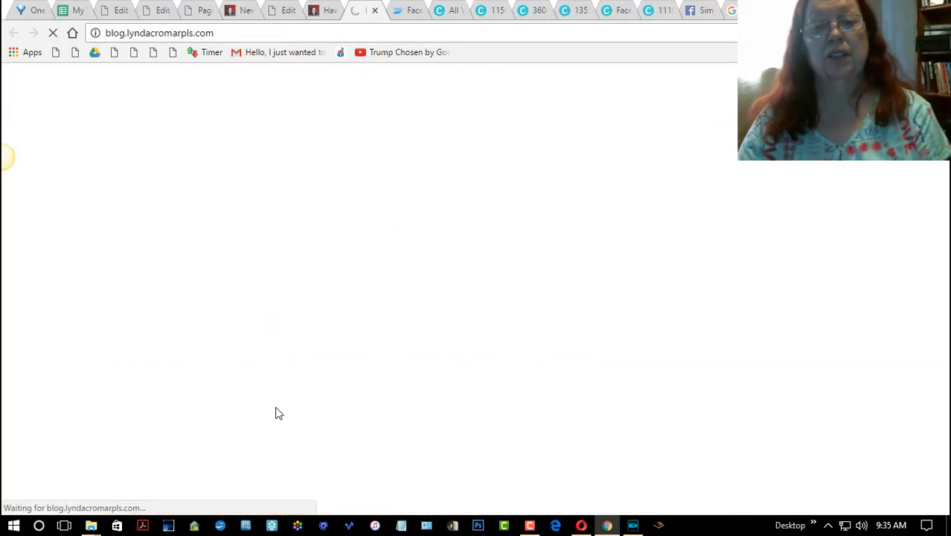
{"action": "left_click_drag", "start_coordinate": [356, 18], "coordinate": [233, 16]}
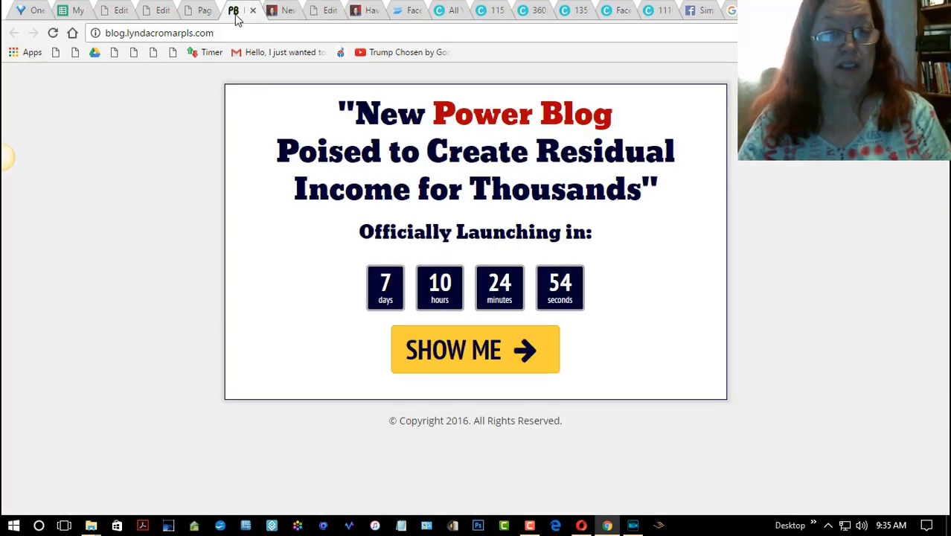
Close the duplicate page editor tab and copy the landing page's address into the header module's Button #1 URL.
{"action": "left_click", "coordinate": [117, 12]}
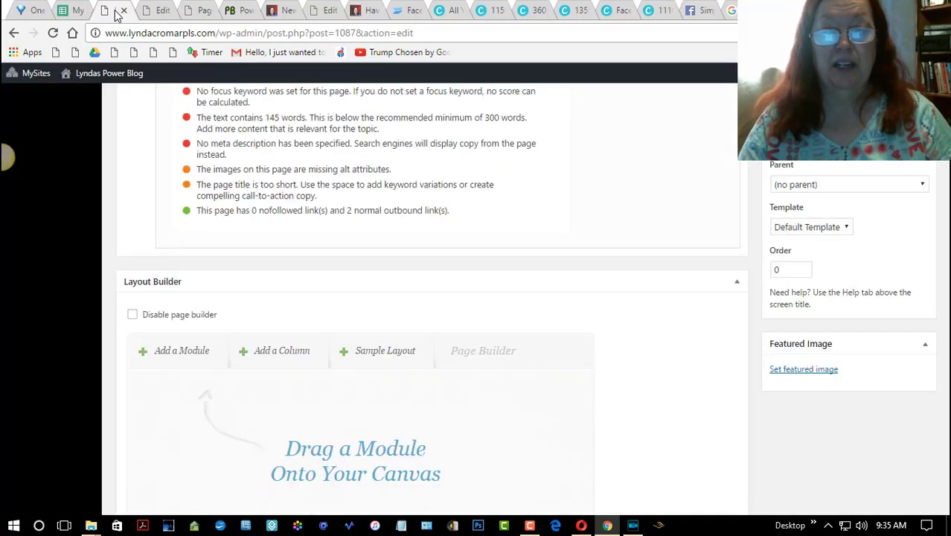
{"action": "left_click", "coordinate": [124, 12]}
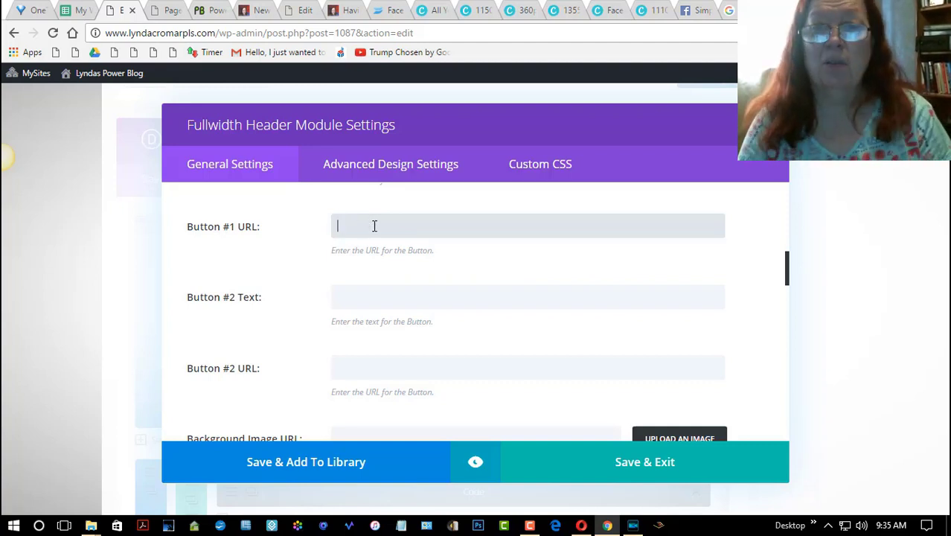
{"action": "left_click", "coordinate": [201, 9]}
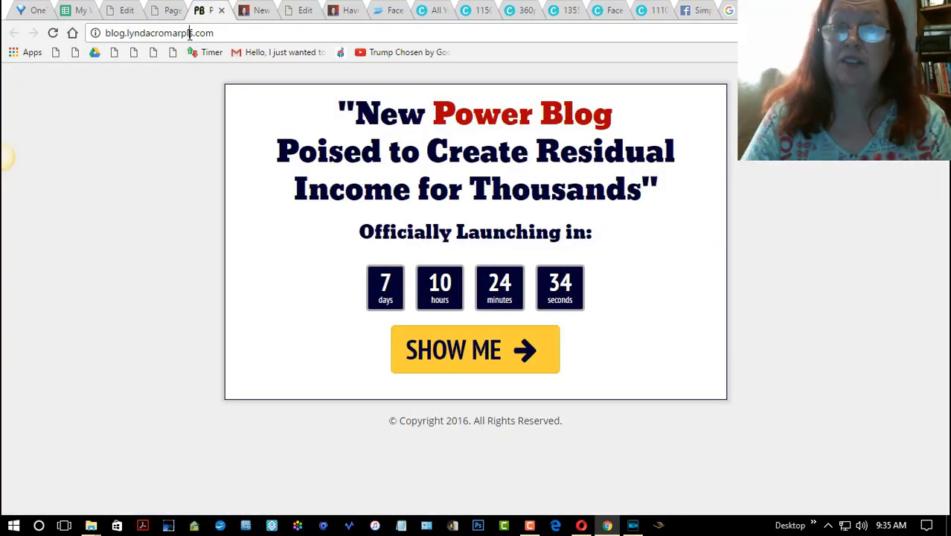
{"action": "left_click", "coordinate": [190, 33]}
{"action": "key", "text": "ctrl+c"}
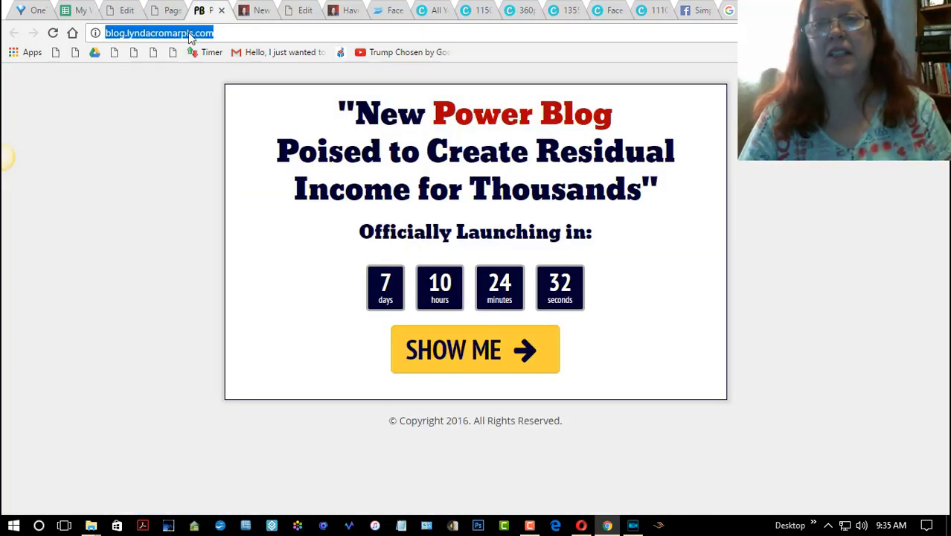
{"action": "left_click", "coordinate": [119, 10]}
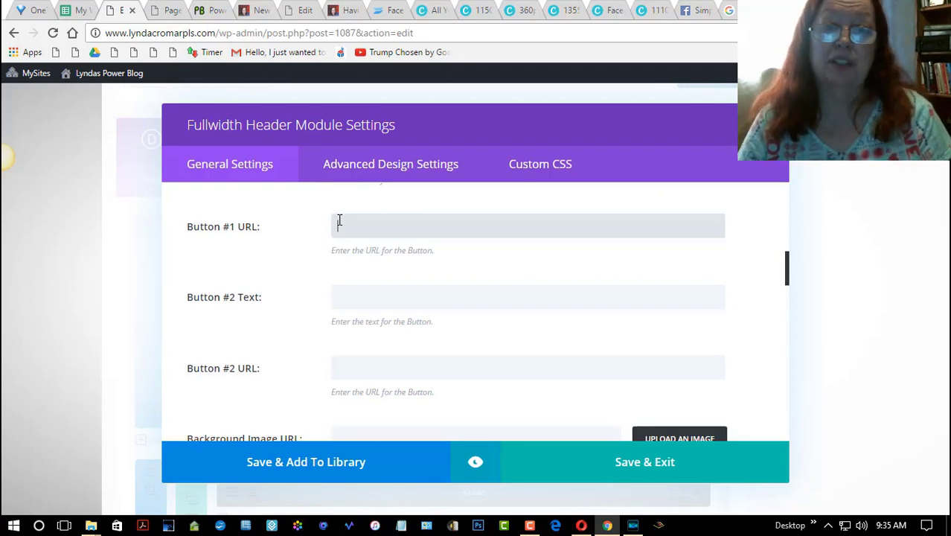
{"action": "key", "text": "ctrl+v"}
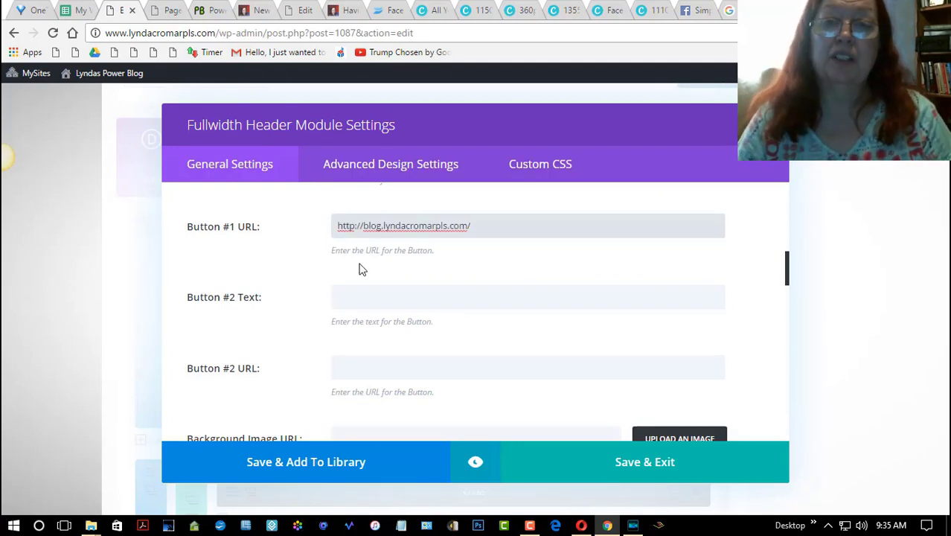
Set the header's Button #1 text to "Get Your Own Power Blog" and save the module settings.
{"action": "left_click", "coordinate": [370, 298]}
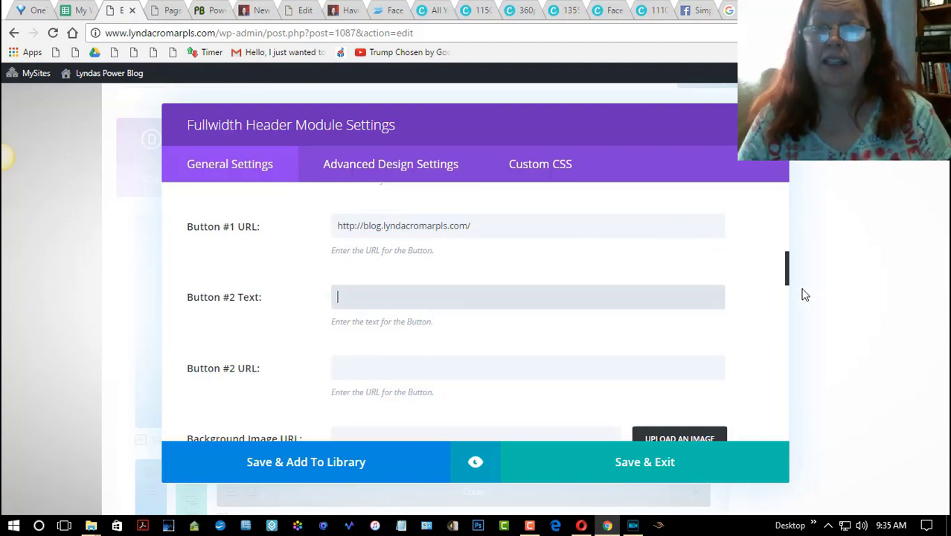
{"action": "left_click_drag", "start_coordinate": [786, 283], "coordinate": [790, 273]}
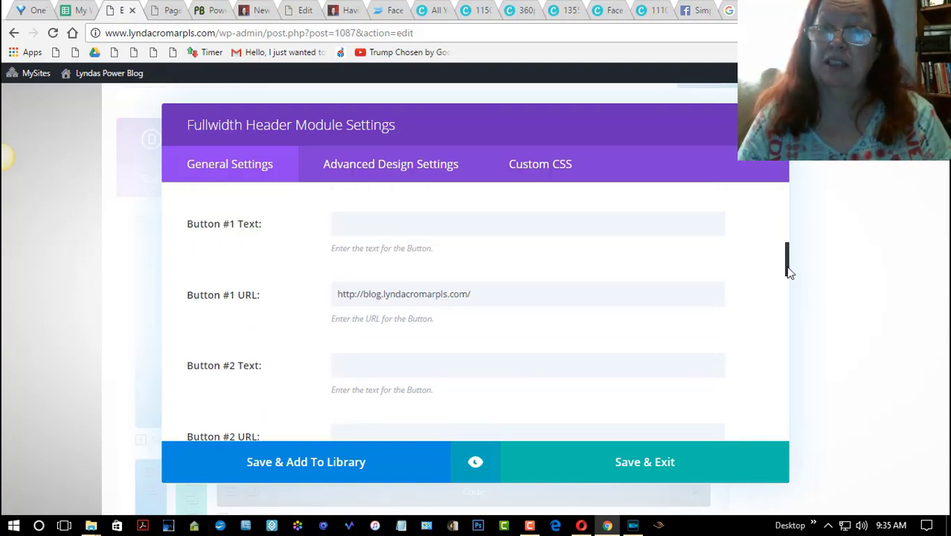
{"action": "left_click", "coordinate": [435, 227]}
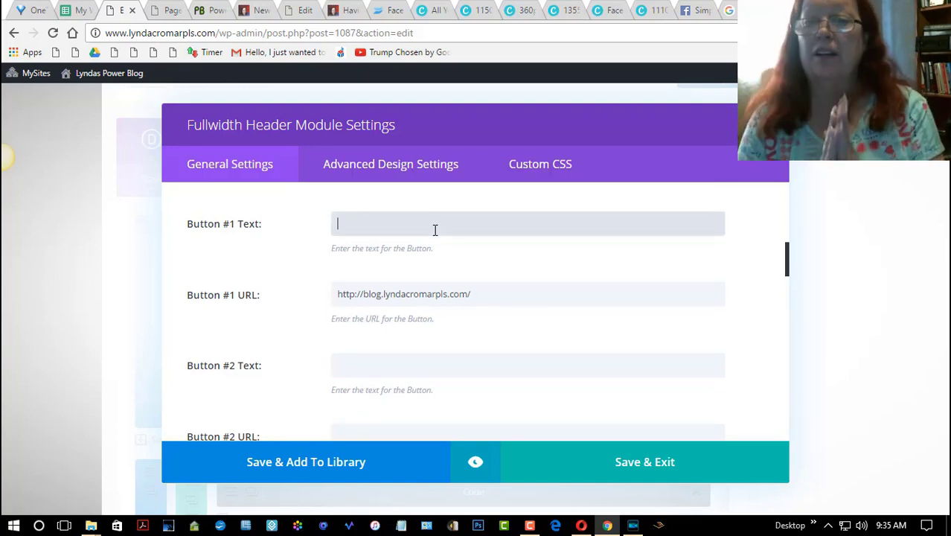
{"action": "type", "text": "Get Your Own Power Blog"}
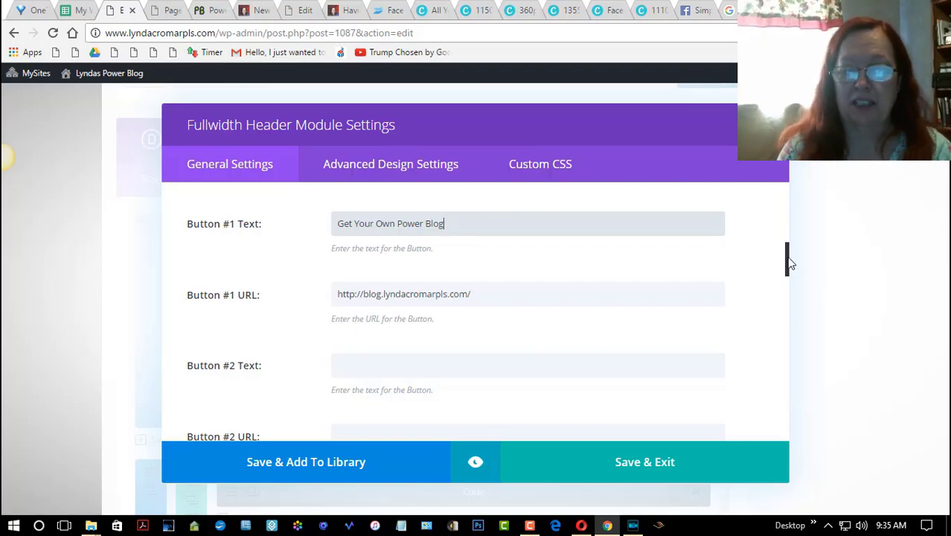
{"action": "left_click_drag", "start_coordinate": [789, 262], "coordinate": [790, 366]}
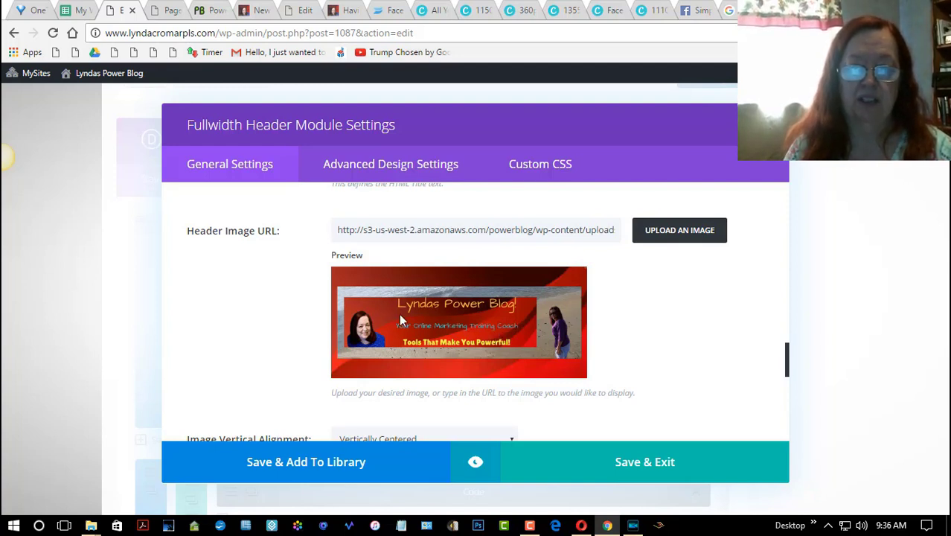
{"action": "left_click", "coordinate": [644, 462]}
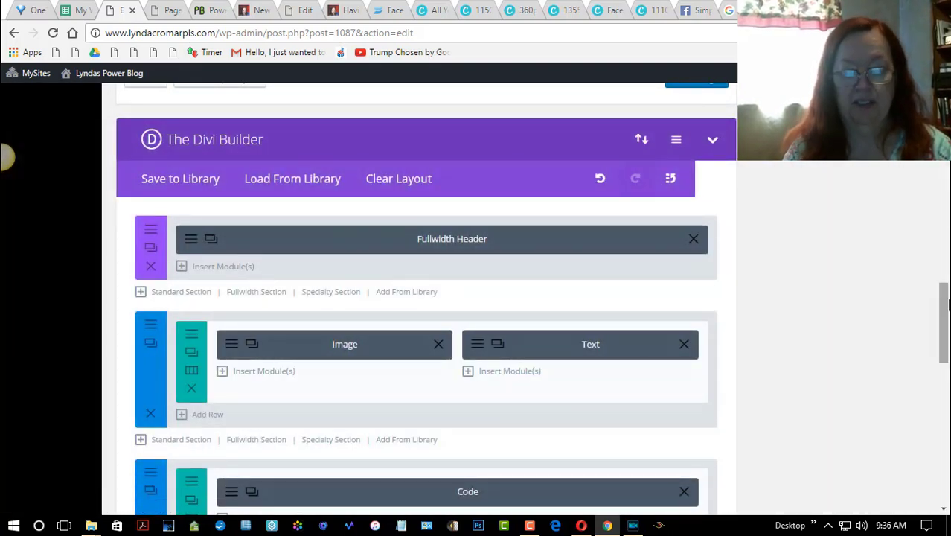
Update the New Home page and open its permalink in a new tab to view the live header button.
{"action": "left_click_drag", "start_coordinate": [948, 301], "coordinate": [947, 170]}
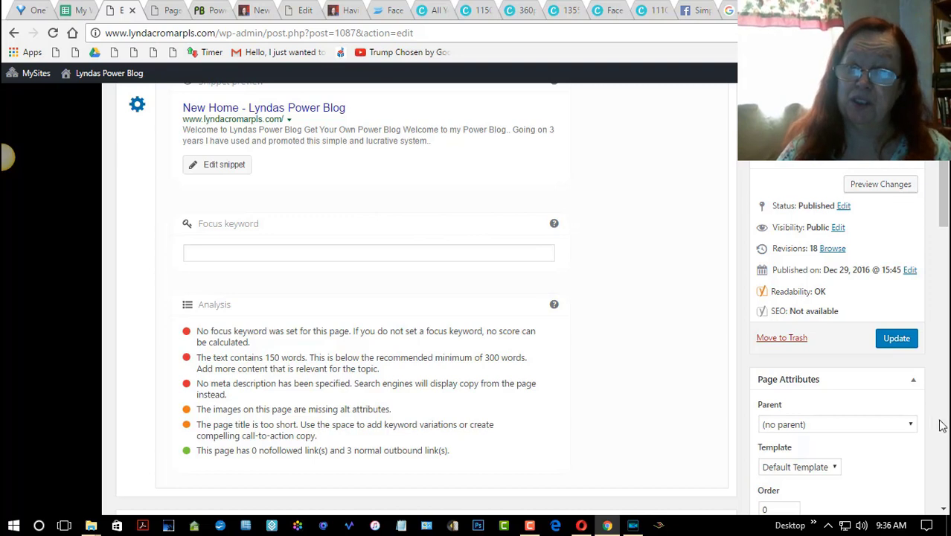
{"action": "left_click", "coordinate": [896, 339]}
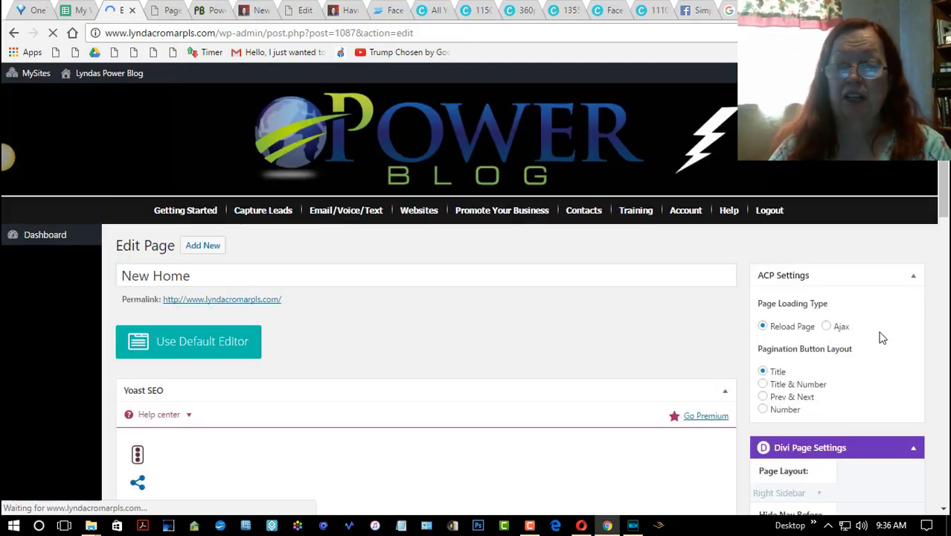
{"action": "right_click", "coordinate": [246, 303]}
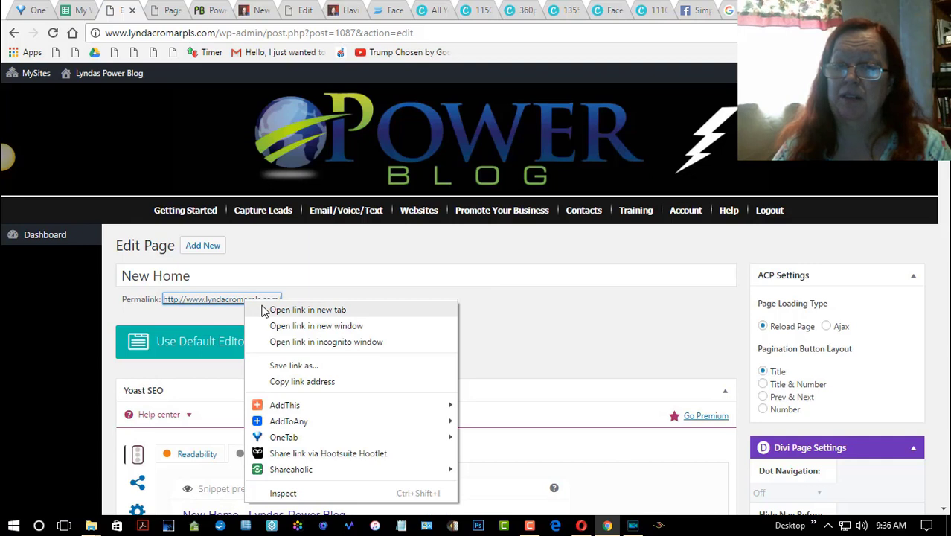
{"action": "left_click", "coordinate": [307, 310]}
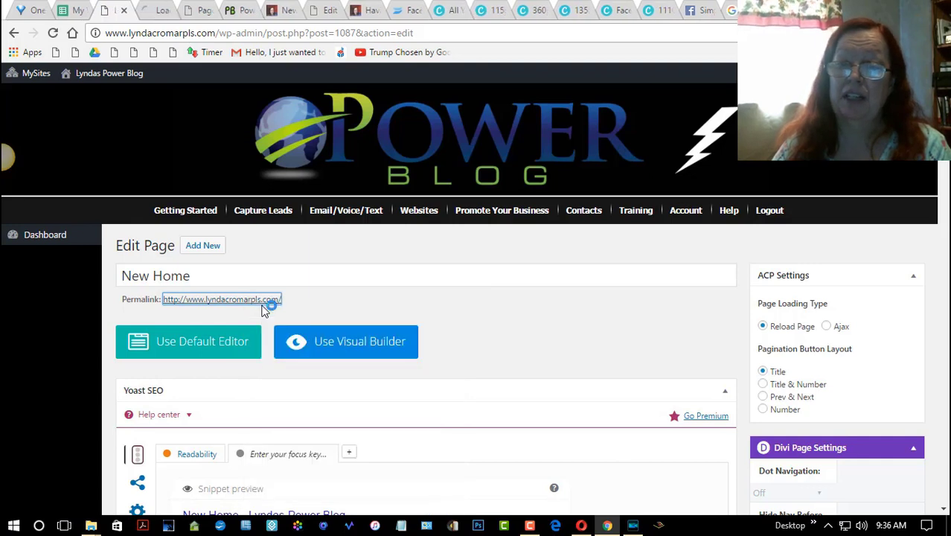
{"action": "left_click", "coordinate": [154, 16]}
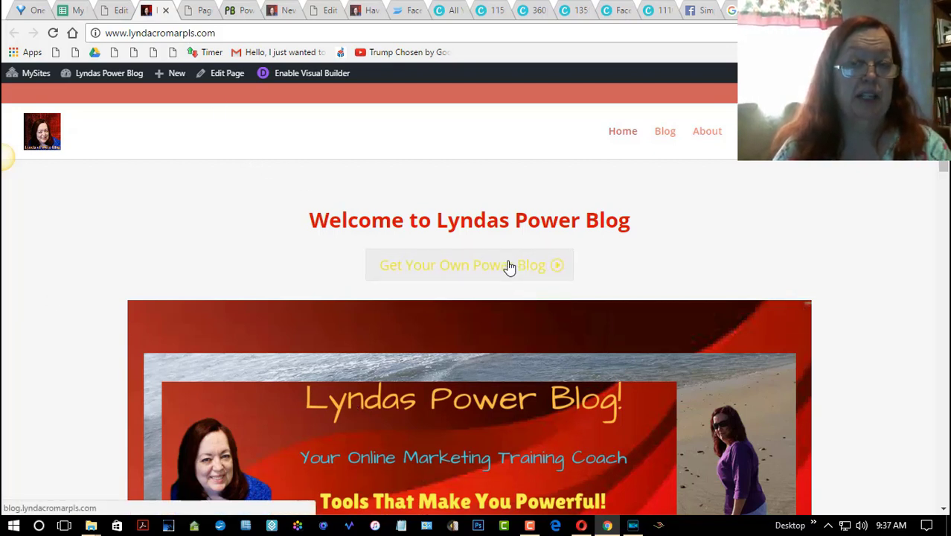
Review the Fullwidth Header module's general settings in the New Home page editor, including the button, logo, header image and content fields, and save the module.
{"action": "left_click", "coordinate": [109, 13]}
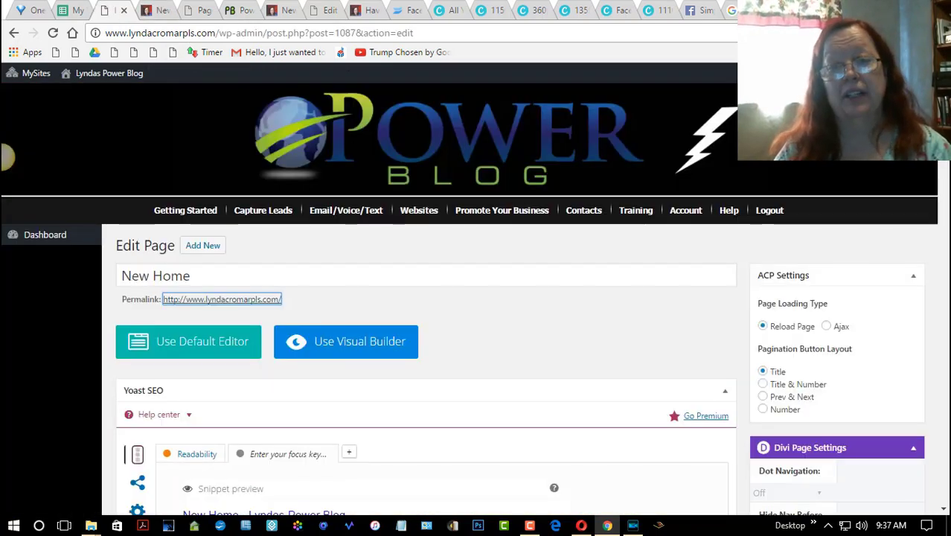
{"action": "scroll", "coordinate": [899, 289], "scroll_direction": "down", "scroll_amount": 15}
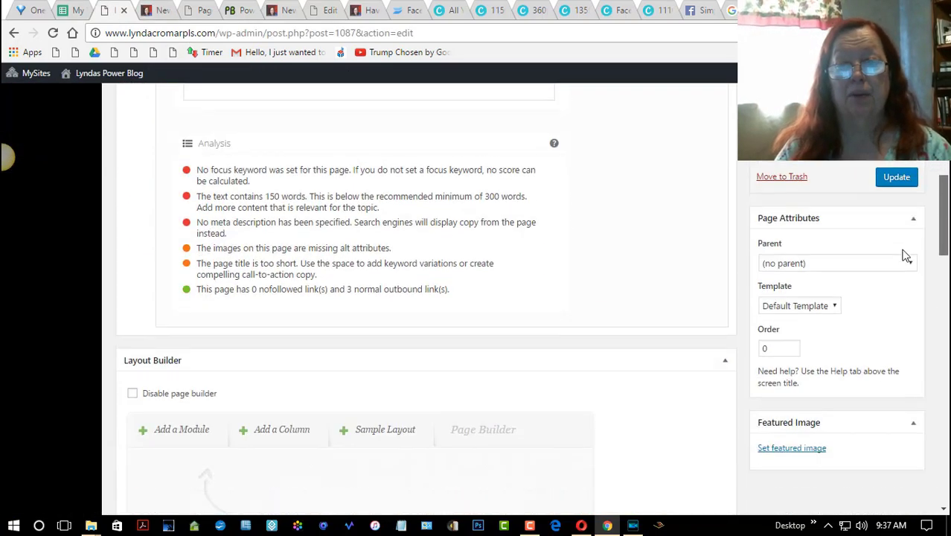
{"action": "scroll", "coordinate": [893, 313], "scroll_direction": "down", "scroll_amount": 5}
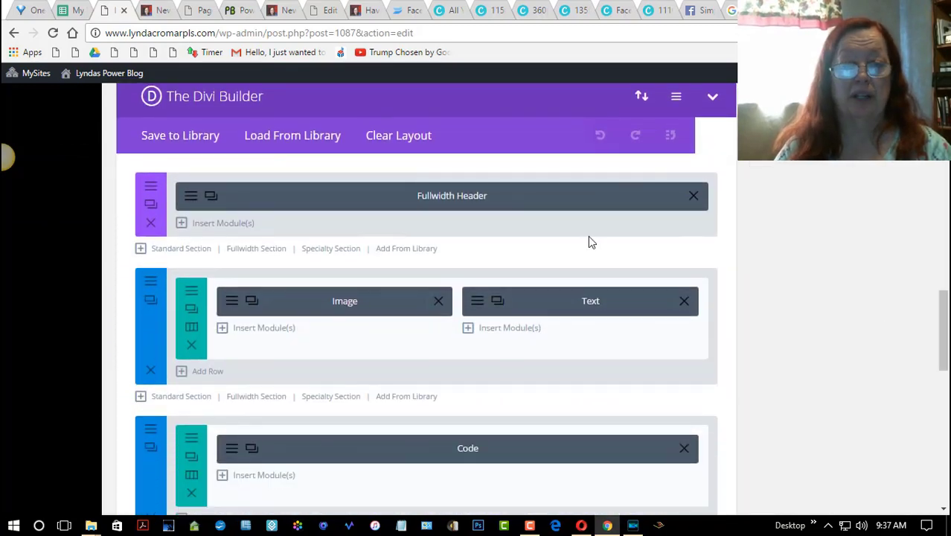
{"action": "left_click", "coordinate": [190, 205]}
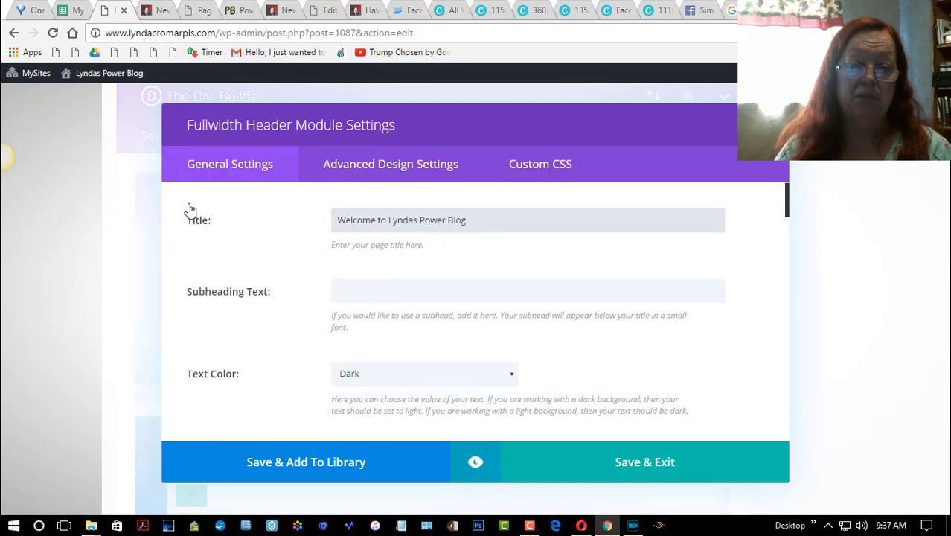
{"action": "left_click", "coordinate": [789, 195]}
{"action": "left_click_drag", "start_coordinate": [789, 195], "coordinate": [769, 306]}
{"action": "scroll", "coordinate": [760, 294], "scroll_direction": "down", "scroll_amount": 1}
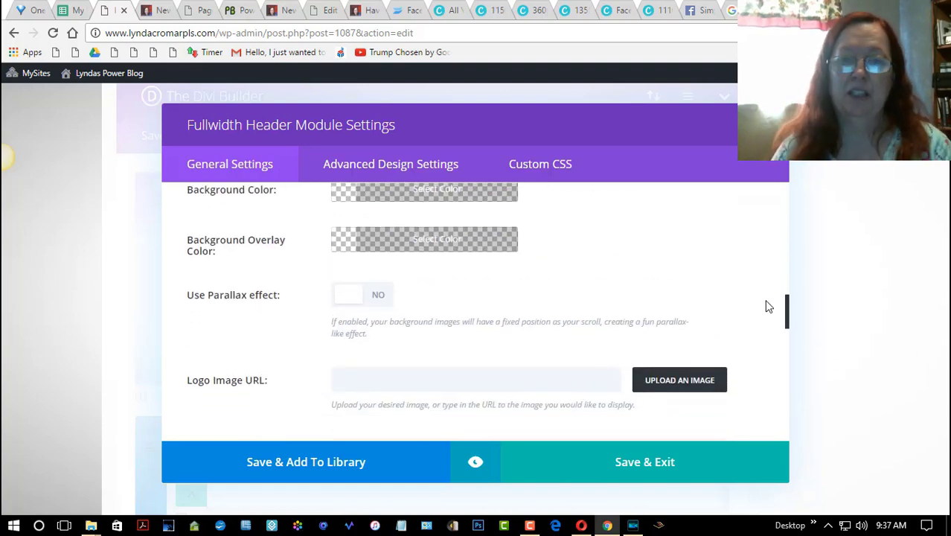
{"action": "left_click_drag", "start_coordinate": [769, 306], "coordinate": [757, 364]}
{"action": "scroll", "coordinate": [755, 366], "scroll_direction": "down", "scroll_amount": 1}
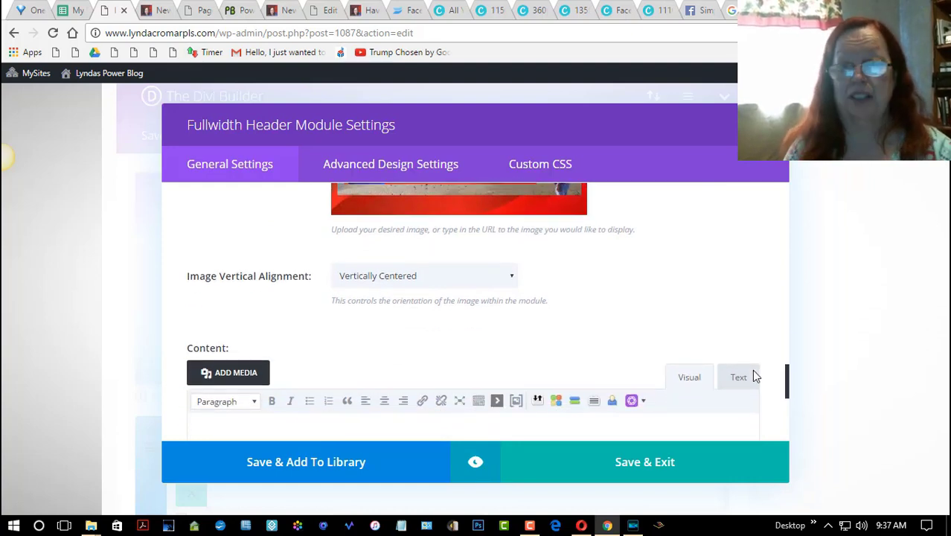
{"action": "left_click_drag", "start_coordinate": [752, 370], "coordinate": [767, 265]}
{"action": "scroll", "coordinate": [737, 312], "scroll_direction": "up", "scroll_amount": 3}
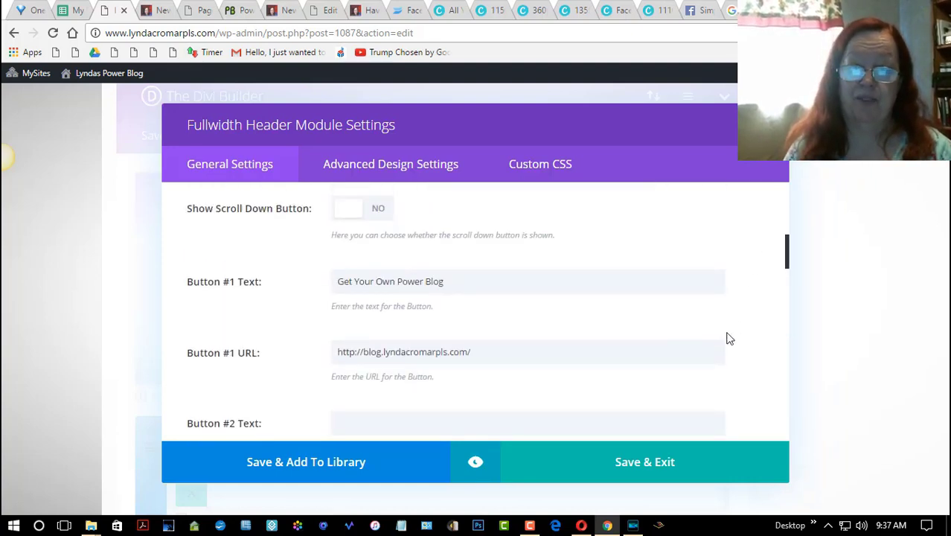
{"action": "left_click", "coordinate": [632, 461]}
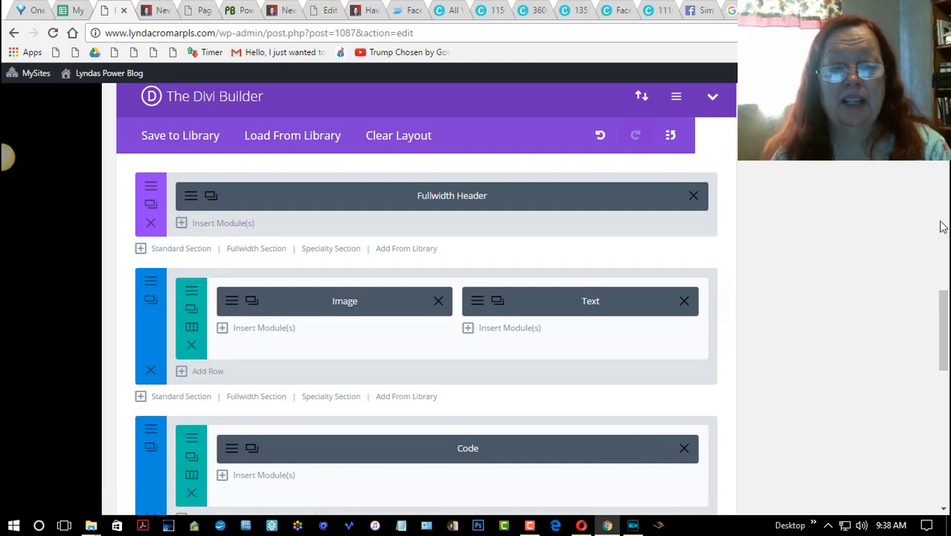
Go from the page editor to the dashboard's Appearance themes and open the active Divi theme's Buttons Style settings in the customizer.
{"action": "left_click_drag", "start_coordinate": [939, 324], "coordinate": [942, 115]}
{"action": "left_click", "coordinate": [46, 237]}
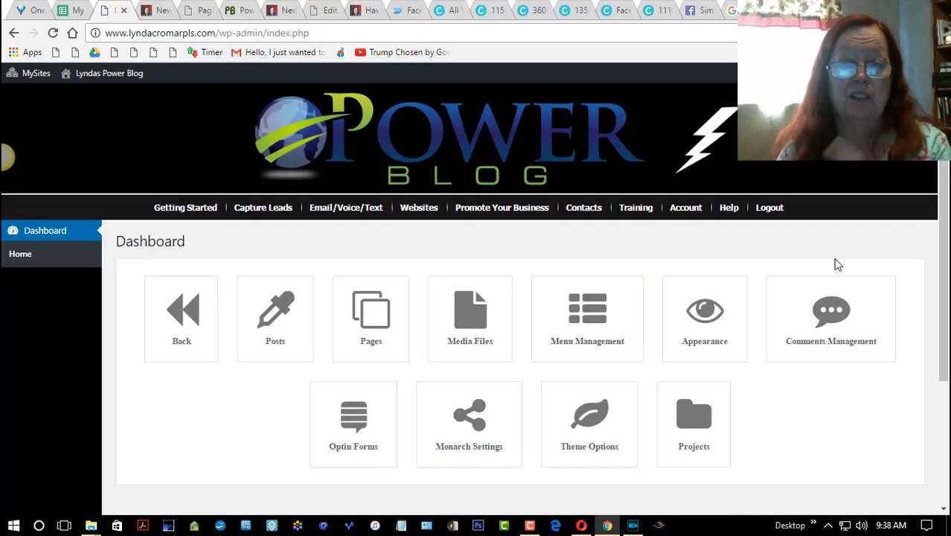
{"action": "left_click", "coordinate": [715, 326]}
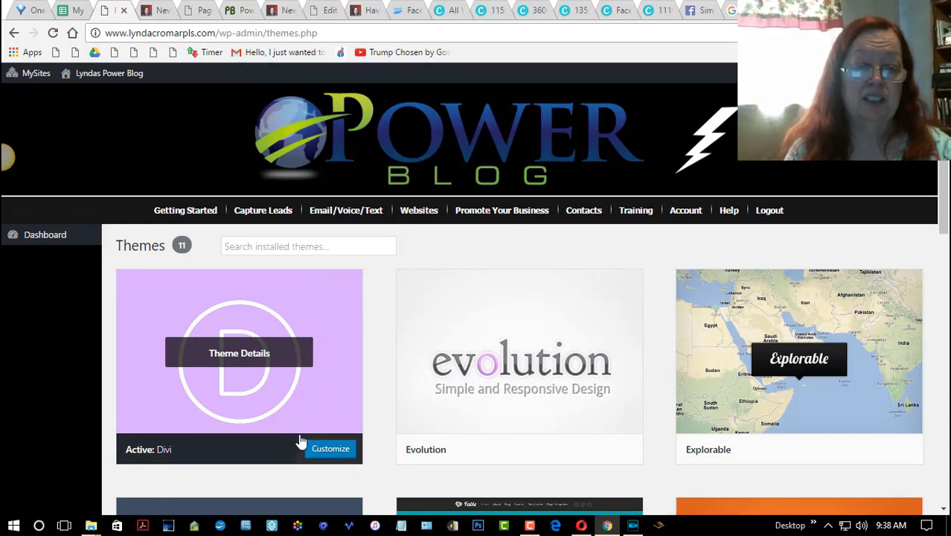
{"action": "left_click", "coordinate": [335, 451]}
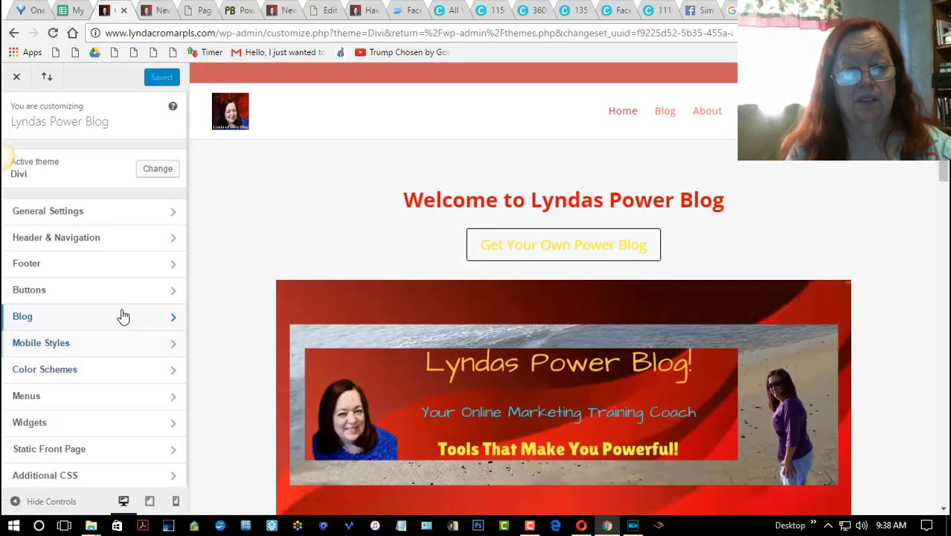
{"action": "left_click", "coordinate": [101, 299]}
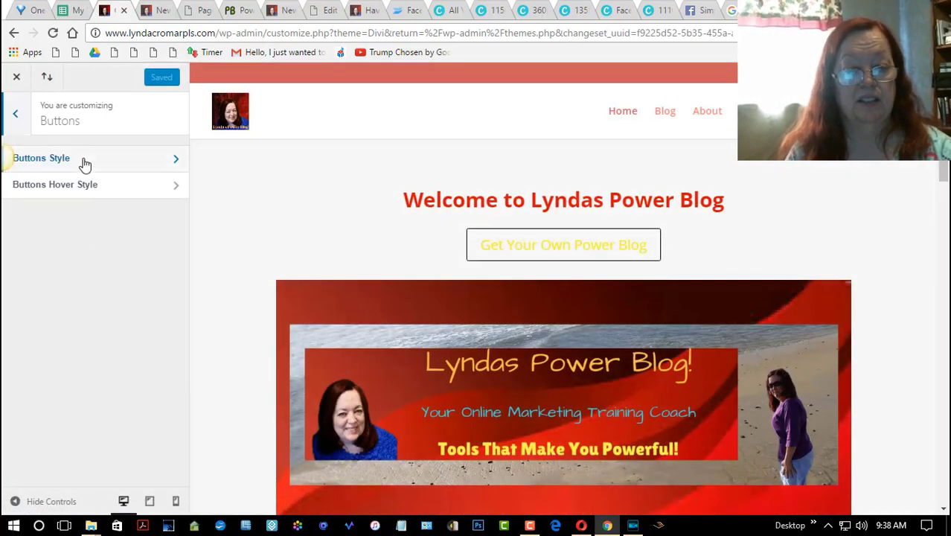
{"action": "left_click", "coordinate": [85, 165]}
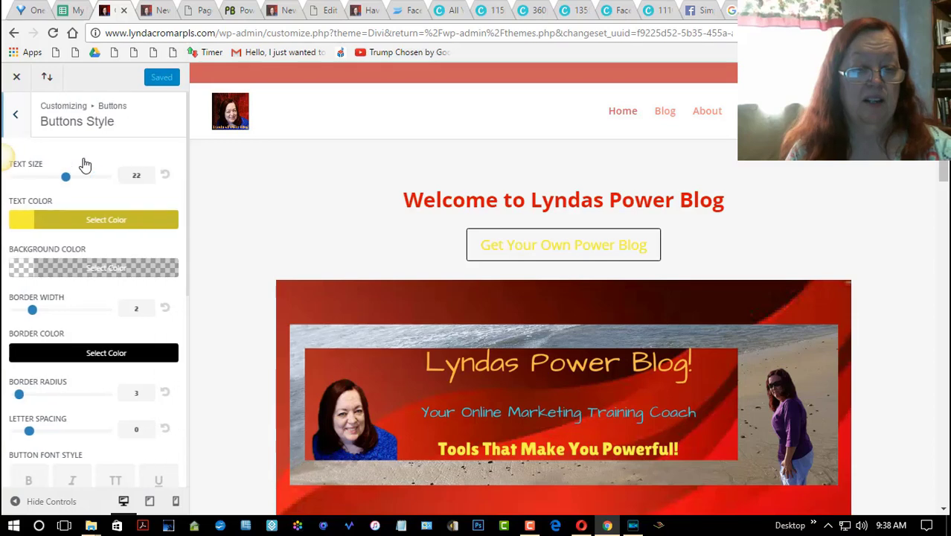
Set the theme's button text color to black (#000000) and save and publish the change.
{"action": "left_click", "coordinate": [103, 222]}
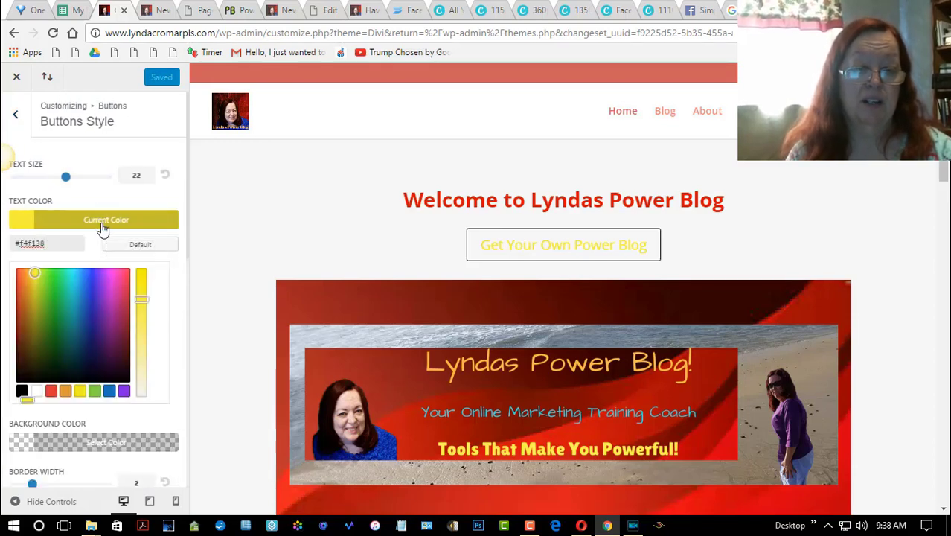
{"action": "left_click", "coordinate": [17, 312]}
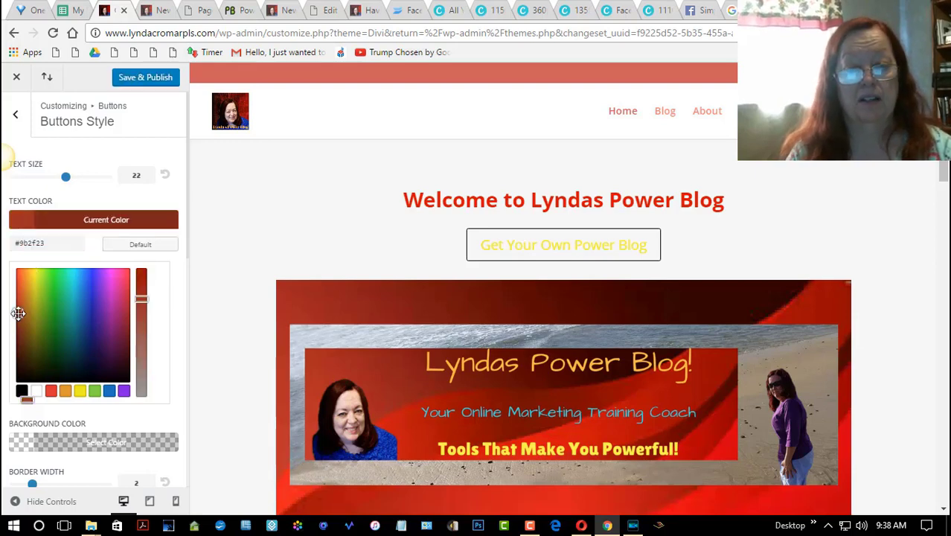
{"action": "left_click", "coordinate": [22, 390]}
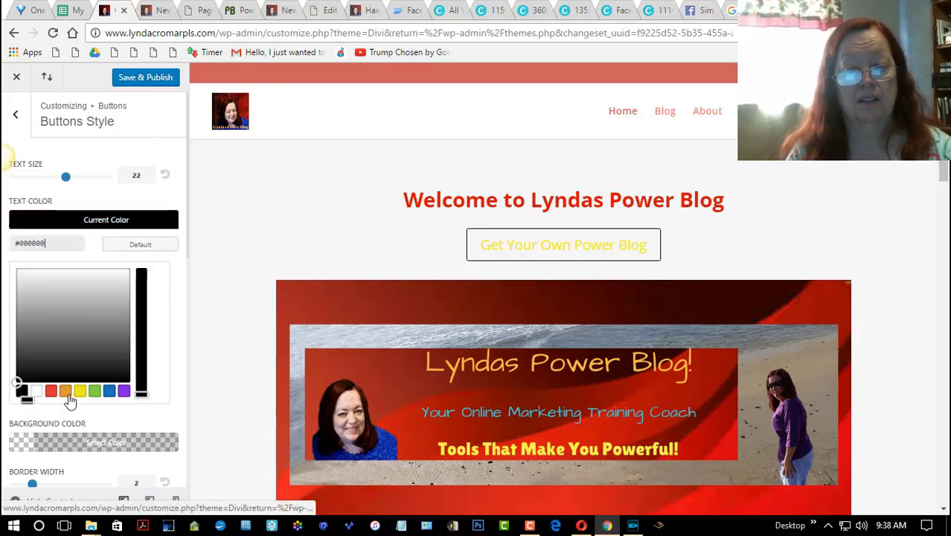
{"action": "left_click", "coordinate": [146, 78]}
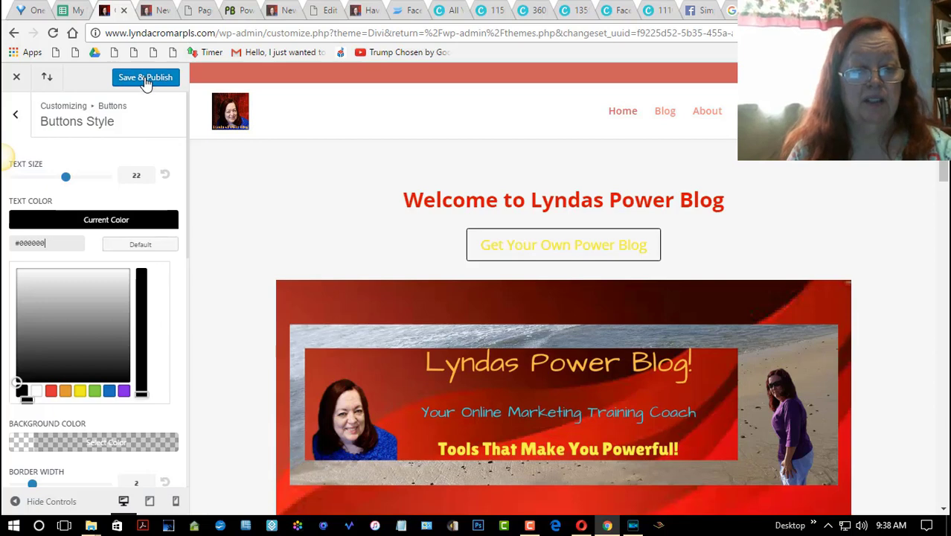
{"action": "left_click", "coordinate": [146, 79]}
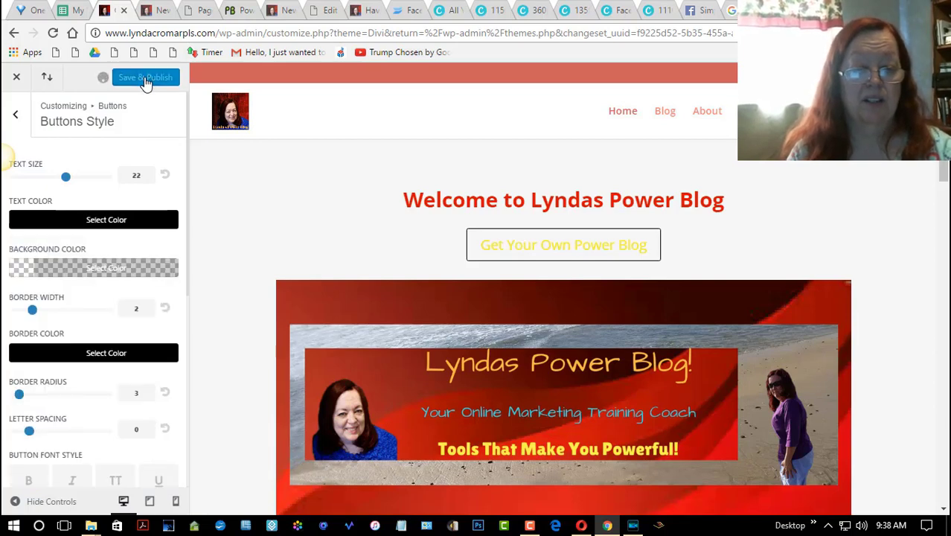
Reload the live home page and check the text color of the "Get Your Own Power Blog" button.
{"action": "left_click", "coordinate": [157, 12]}
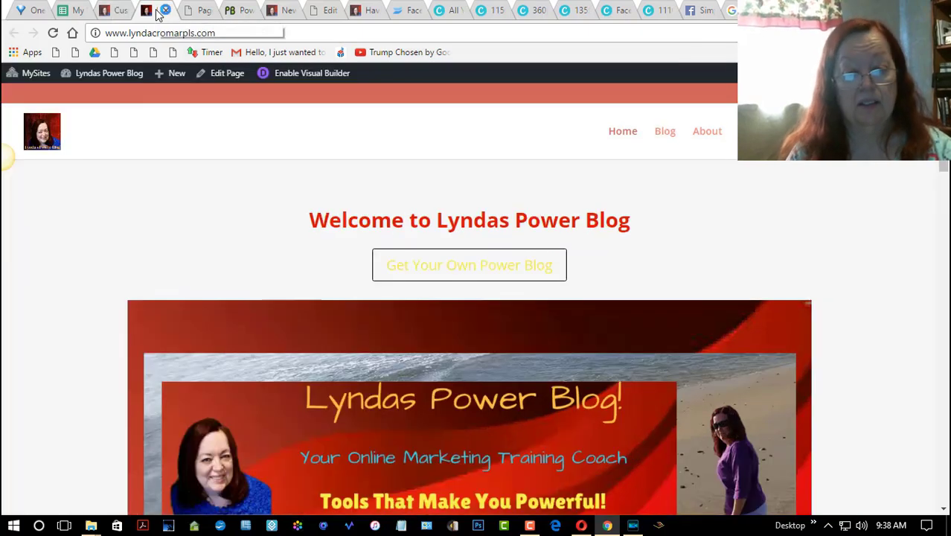
{"action": "left_click", "coordinate": [543, 30]}
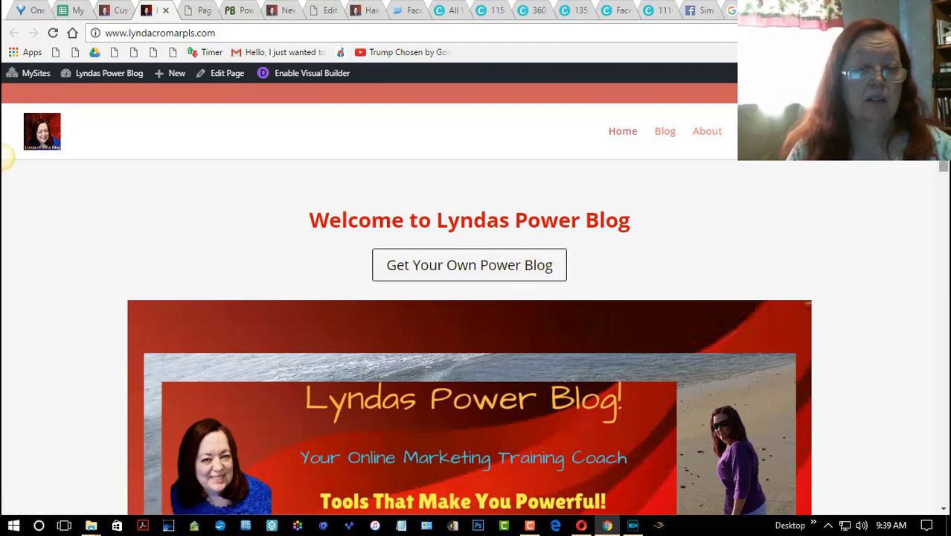
{"action": "scroll", "coordinate": [4, 158], "scroll_direction": "down", "scroll_amount": 2}
{"action": "scroll", "coordinate": [5, 158], "scroll_direction": "up", "scroll_amount": 1}
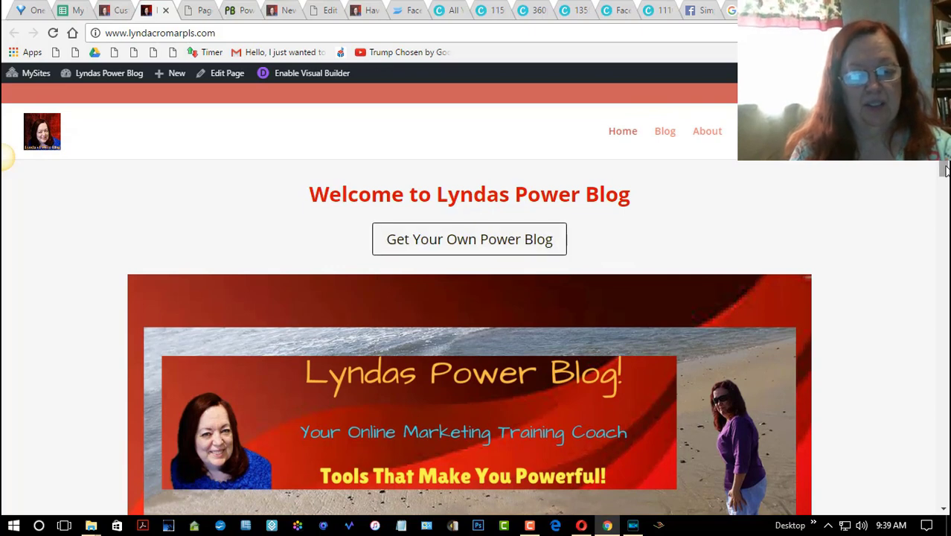
Review the live home page's welcome text, video and "Check it out for yourself!" call-to-action box, and return to its header.
{"action": "left_click_drag", "start_coordinate": [945, 173], "coordinate": [927, 237]}
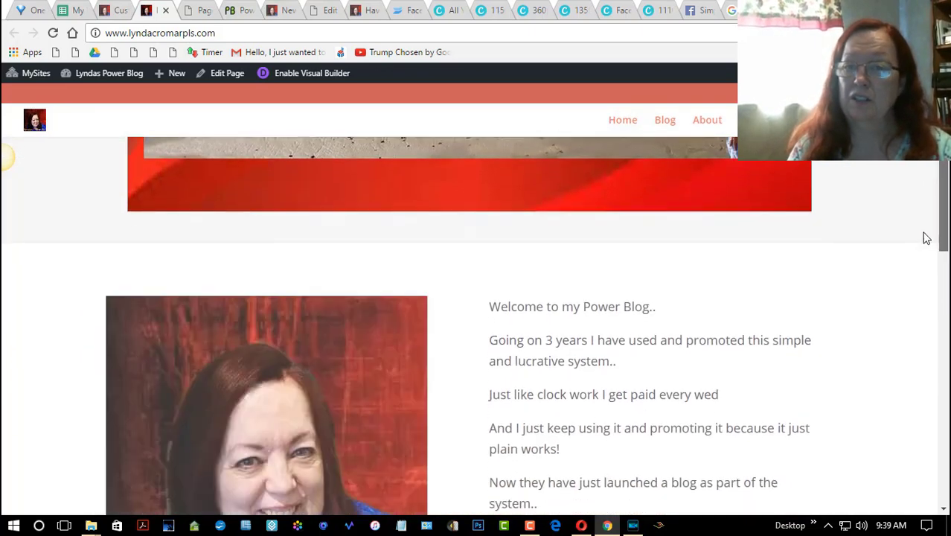
{"action": "scroll", "coordinate": [480, 350], "scroll_direction": "up", "scroll_amount": 5}
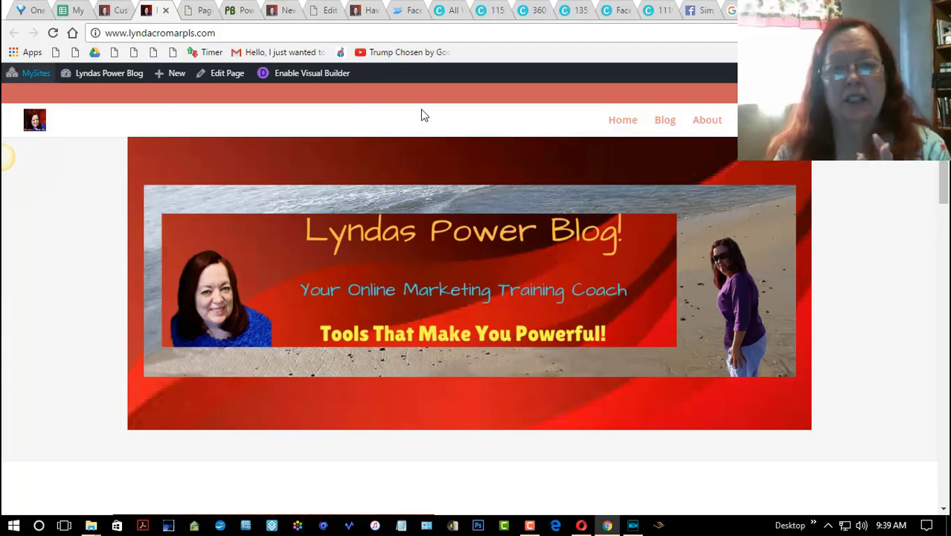
{"action": "scroll", "coordinate": [927, 221], "scroll_direction": "down", "scroll_amount": 3}
{"action": "scroll", "coordinate": [927, 221], "scroll_direction": "down", "scroll_amount": 5}
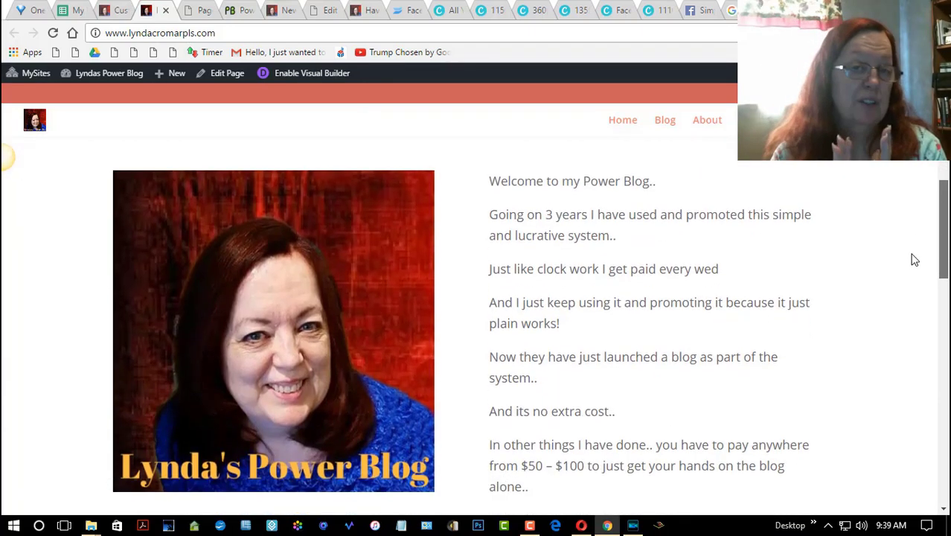
{"action": "scroll", "coordinate": [894, 329], "scroll_direction": "down", "scroll_amount": 1}
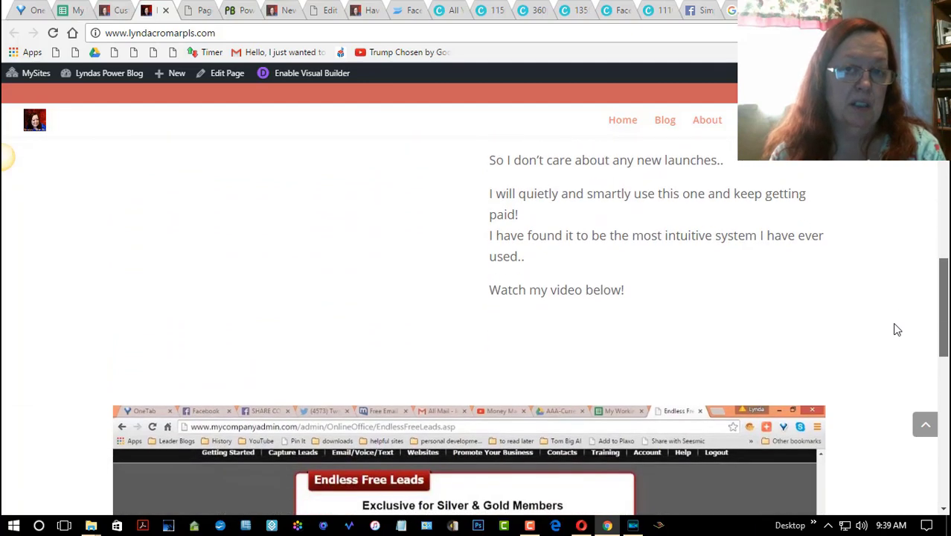
{"action": "scroll", "coordinate": [898, 314], "scroll_direction": "up", "scroll_amount": 3}
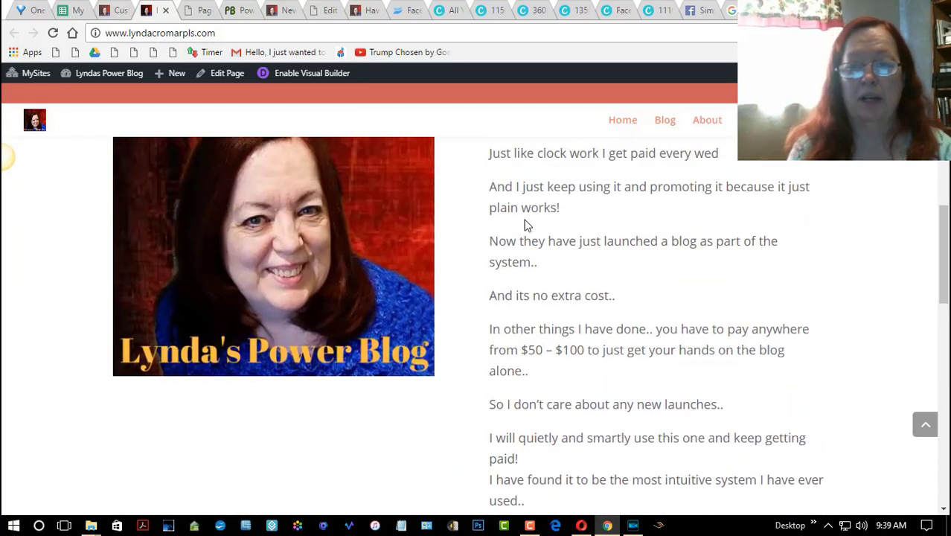
{"action": "left_click_drag", "start_coordinate": [944, 224], "coordinate": [945, 454]}
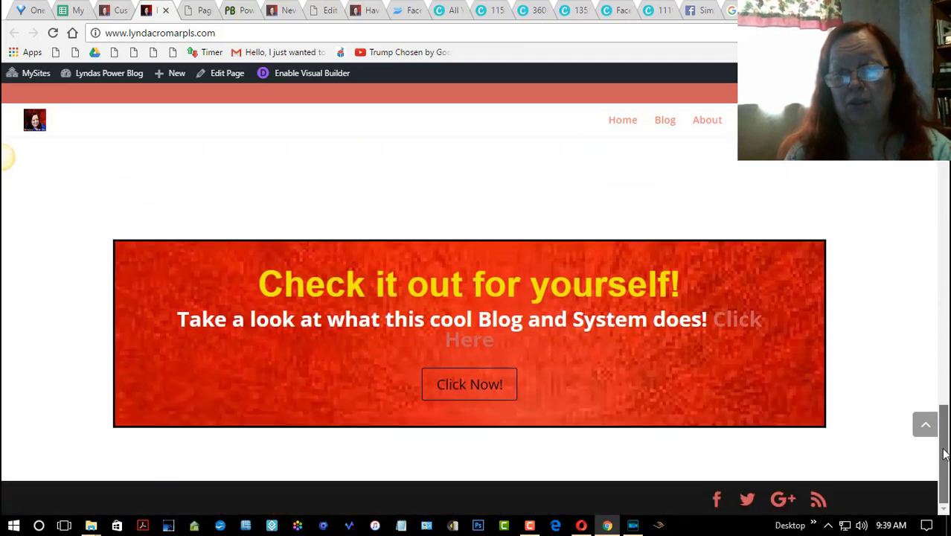
{"action": "left_click", "coordinate": [482, 398]}
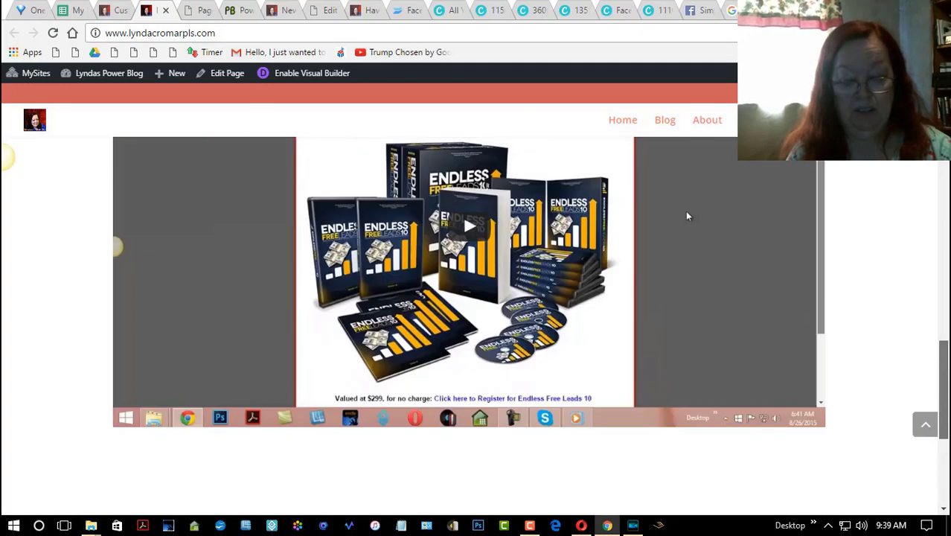
{"action": "left_click", "coordinate": [687, 216]}
{"action": "scroll", "coordinate": [688, 216], "scroll_direction": "up", "scroll_amount": 10}
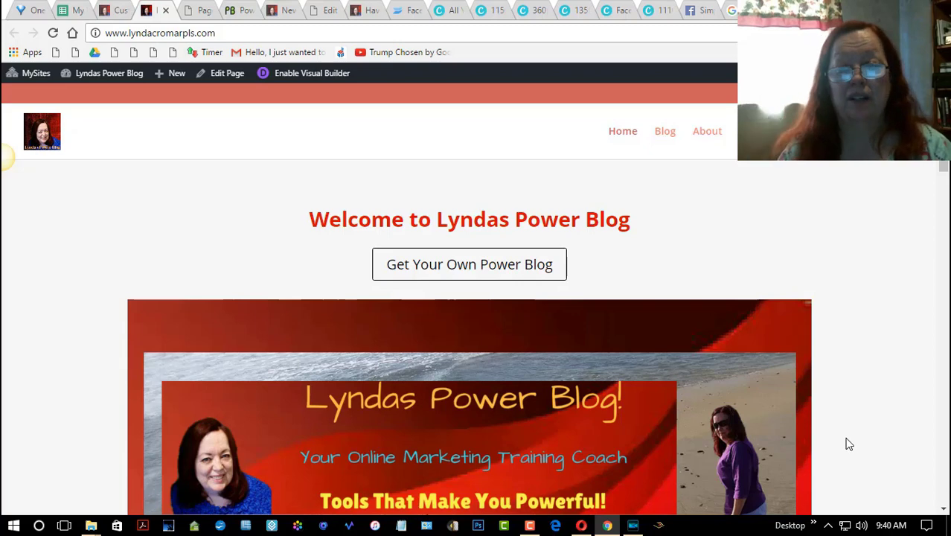
Return to the dashboard's Appearance themes and open the active Divi theme's Static Front Page settings in the customizer to check the front page and posts page.
{"action": "left_click", "coordinate": [196, 10]}
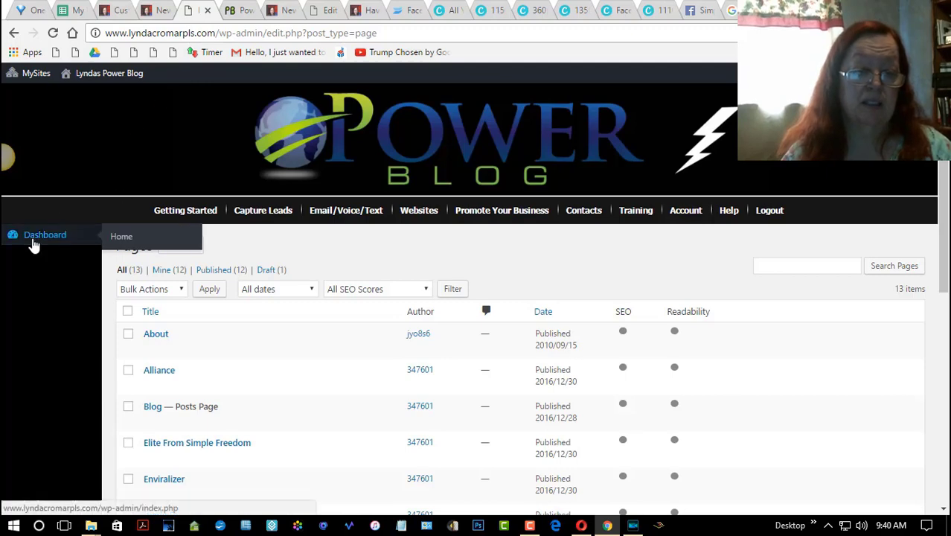
{"action": "left_click", "coordinate": [32, 244]}
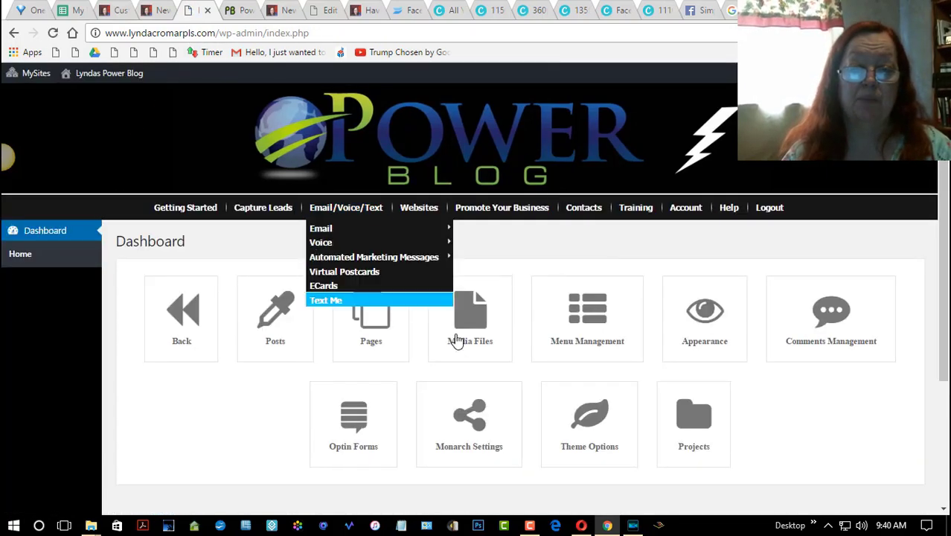
{"action": "left_click", "coordinate": [699, 306]}
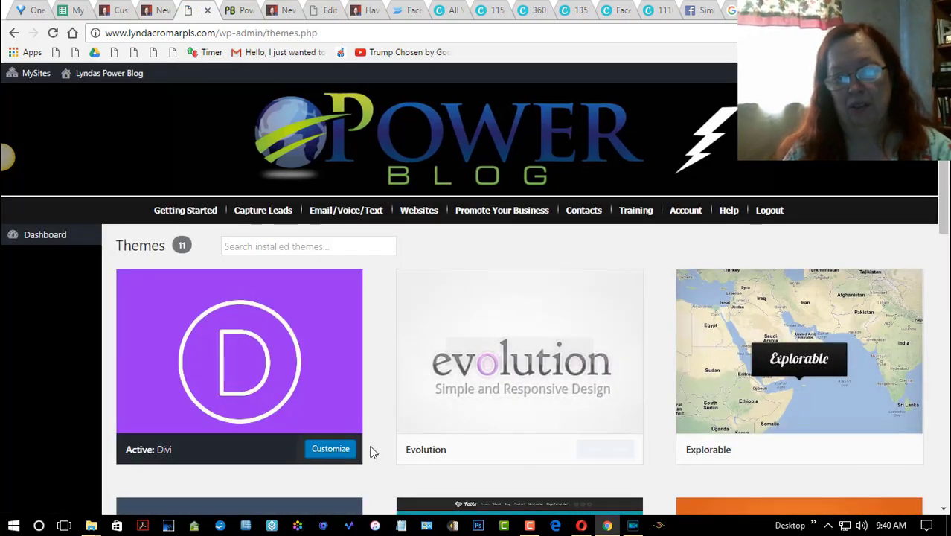
{"action": "left_click", "coordinate": [341, 451]}
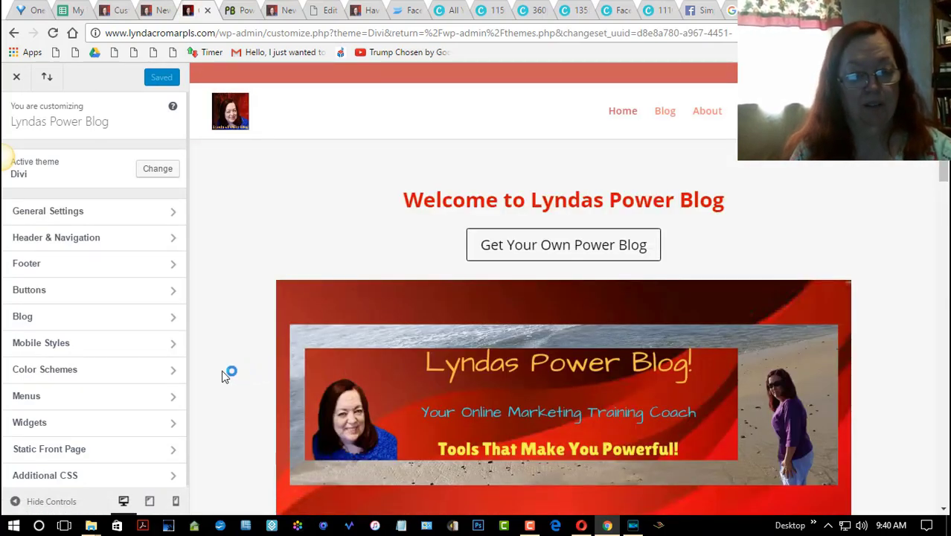
{"action": "left_click", "coordinate": [107, 451]}
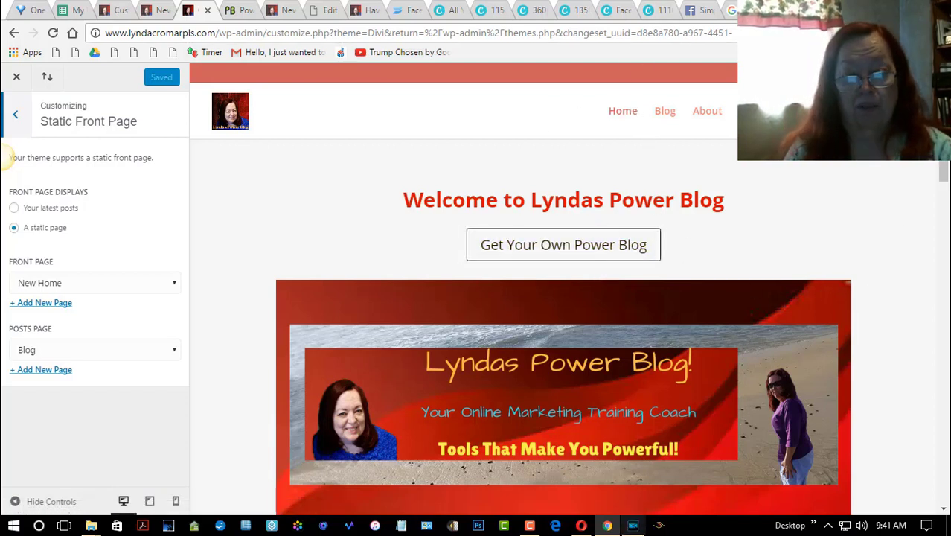
{"action": "mouse_move", "coordinate": [534, 527]}
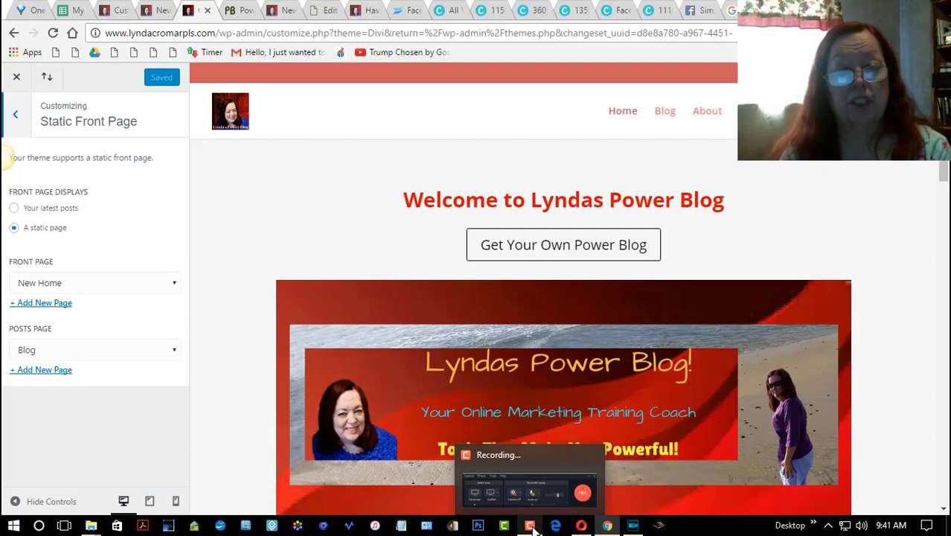
{"action": "left_click", "coordinate": [533, 526]}
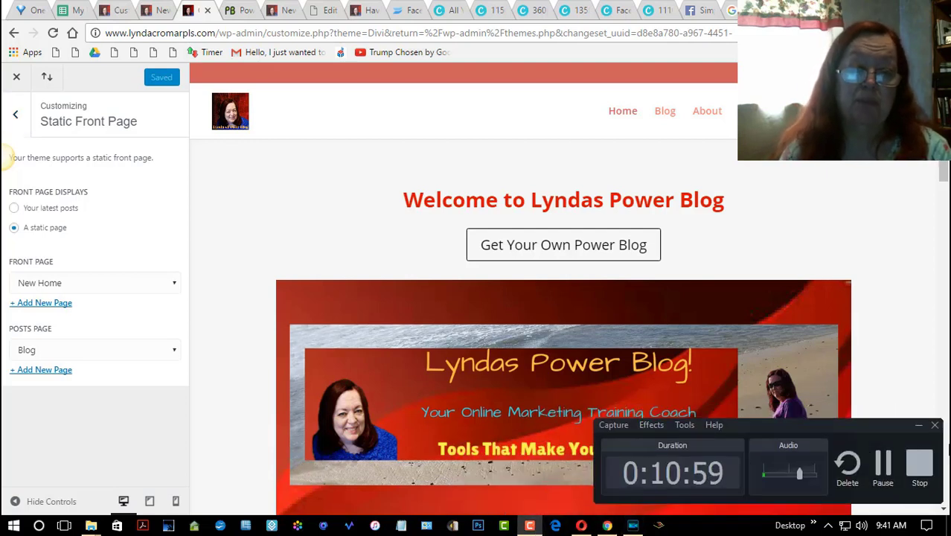
{"action": "left_click", "coordinate": [920, 464]}
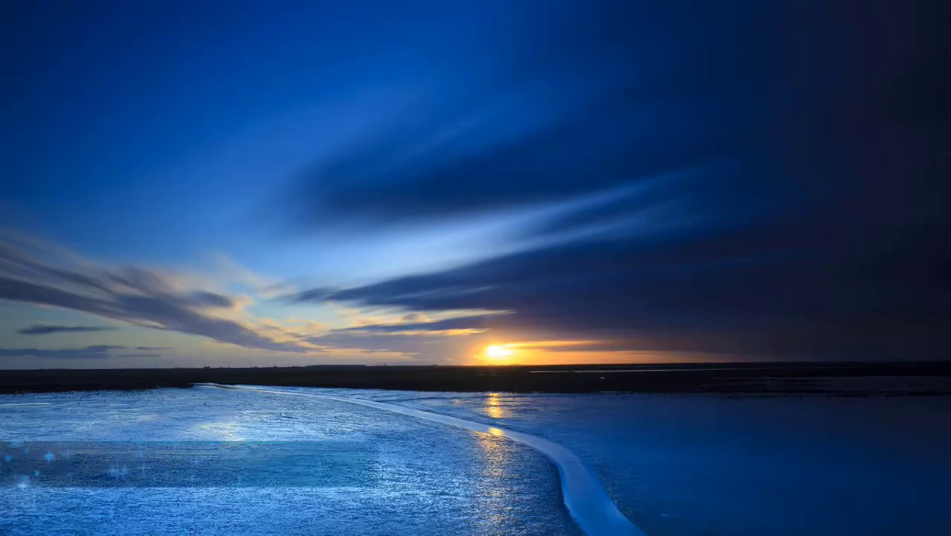